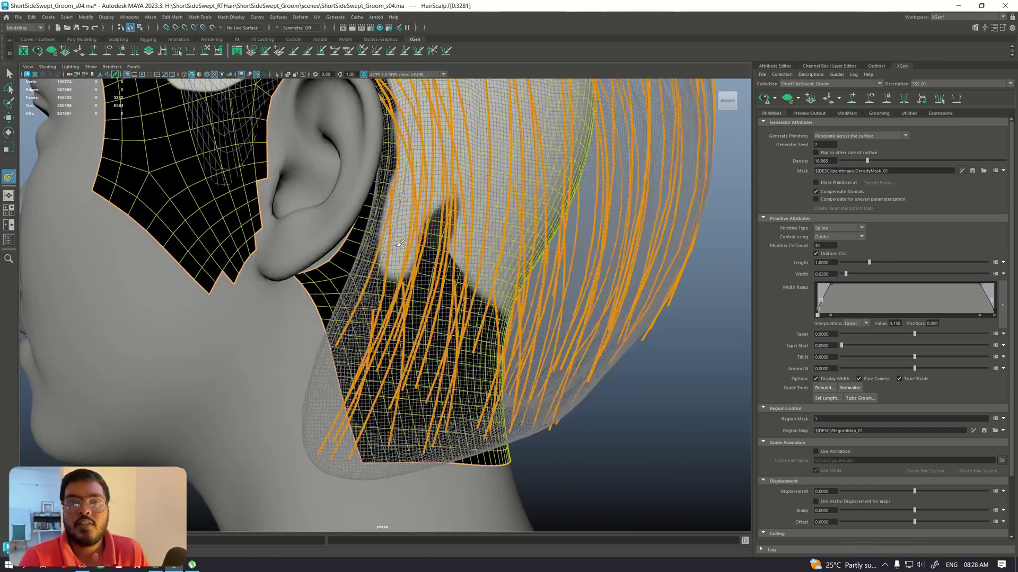
Refine the scalp's density mask with 3D Paint, using white on hair areas and black at the nape and around the ears
{"action": "mouse_move", "coordinate": [400, 243]}
{"action": "left_mouse_down", "text": "alt"}
{"action": "mouse_move", "coordinate": [519, 244]}
{"action": "mouse_move", "coordinate": [587, 227]}
{"action": "mouse_move", "coordinate": [387, 292]}
{"action": "mouse_move", "coordinate": [556, 291]}
{"action": "left_mouse_up", "text": "alt"}
{"action": "scroll", "coordinate": [479, 388], "scroll_direction": "up", "scroll_amount": 5}
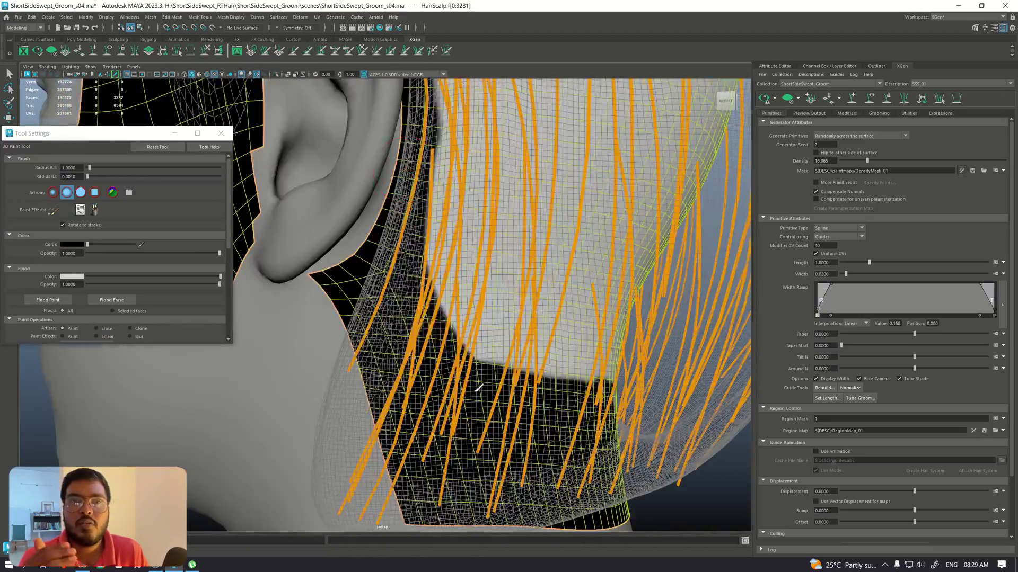
{"action": "mouse_move", "coordinate": [478, 388]}
{"action": "left_mouse_down", "text": "alt"}
{"action": "mouse_move", "coordinate": [552, 357]}
{"action": "mouse_move", "coordinate": [404, 273]}
{"action": "left_mouse_up", "text": "alt"}
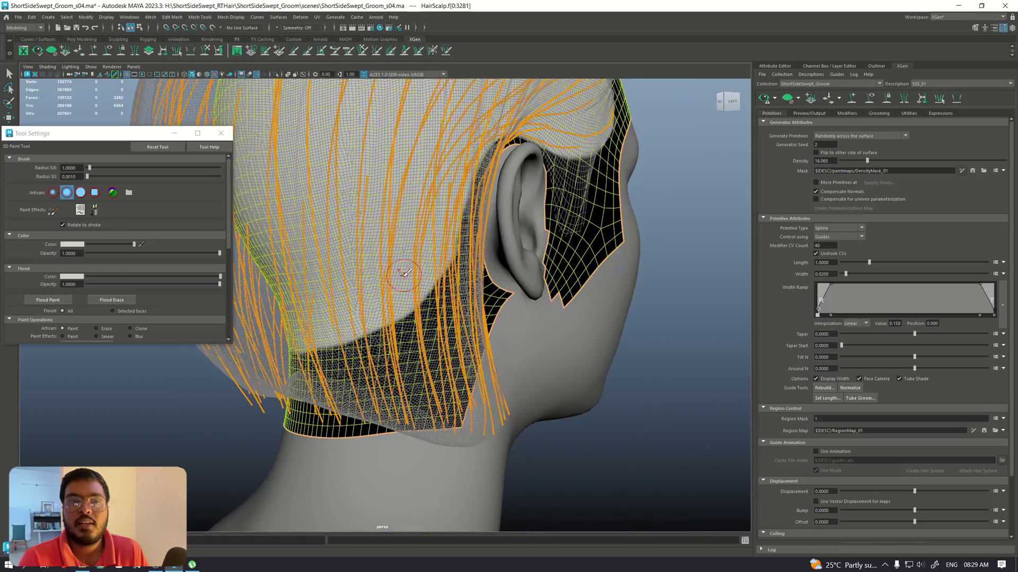
{"action": "key", "text": "w"}
{"action": "mouse_move", "coordinate": [447, 220]}
{"action": "left_mouse_down", "text": "alt"}
{"action": "mouse_move", "coordinate": [599, 249]}
{"action": "mouse_move", "coordinate": [463, 271]}
{"action": "mouse_move", "coordinate": [445, 286]}
{"action": "left_mouse_up", "text": "alt"}
{"action": "key", "text": "y"}
{"action": "scroll", "coordinate": [424, 318], "scroll_direction": "up", "scroll_amount": 5}
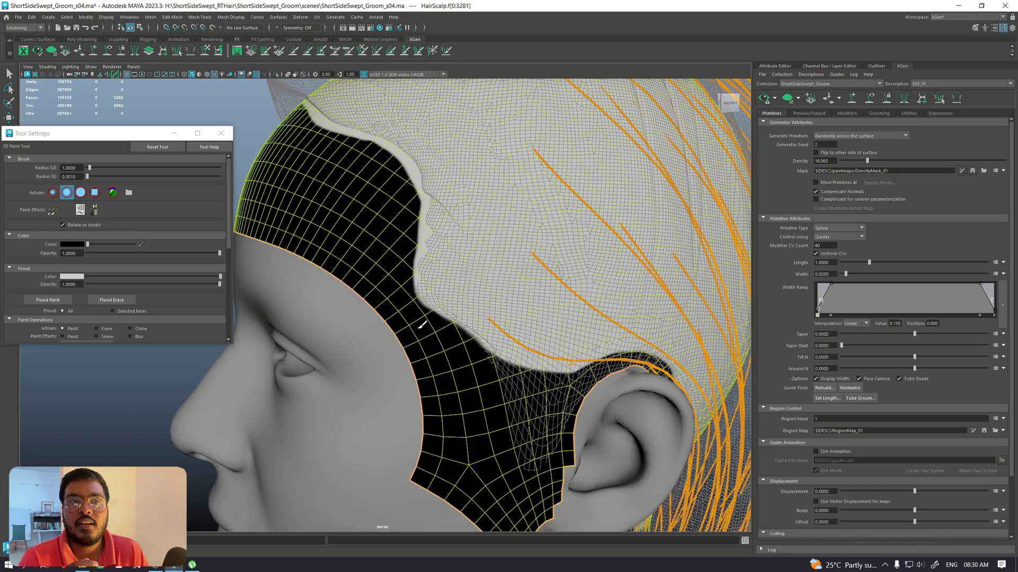
Paint a thin black parting line into the density mask across the top of the scalp
{"action": "mouse_move", "coordinate": [423, 324]}
{"action": "left_mouse_down", "text": "alt"}
{"action": "mouse_move", "coordinate": [348, 191]}
{"action": "mouse_move", "coordinate": [355, 216]}
{"action": "mouse_move", "coordinate": [470, 345]}
{"action": "mouse_move", "coordinate": [356, 250]}
{"action": "left_mouse_up", "text": "alt"}
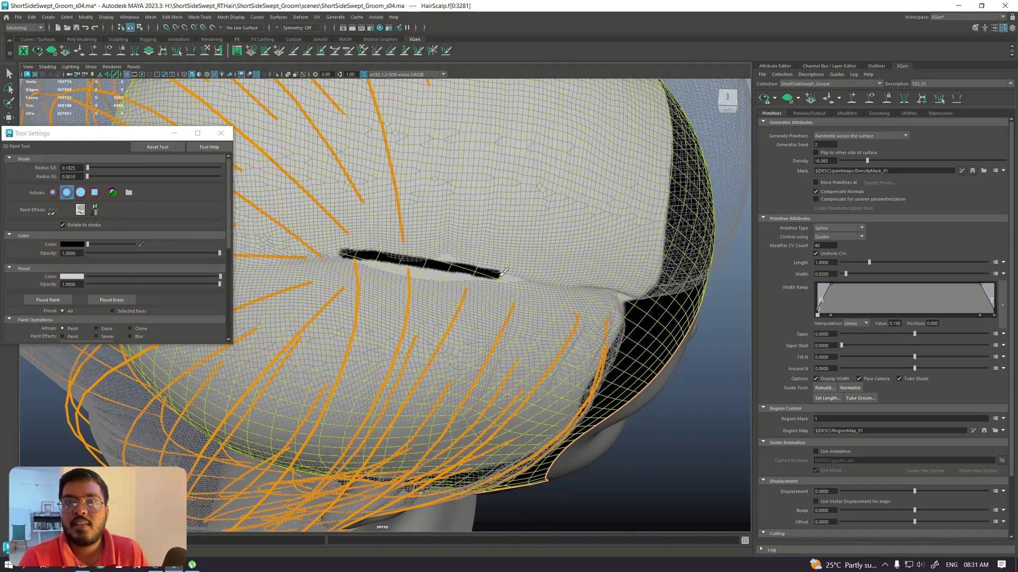
{"action": "left_click_drag", "start_coordinate": [503, 272], "coordinate": [583, 289]}
{"action": "scroll", "coordinate": [465, 302], "scroll_direction": "up", "scroll_amount": 3}
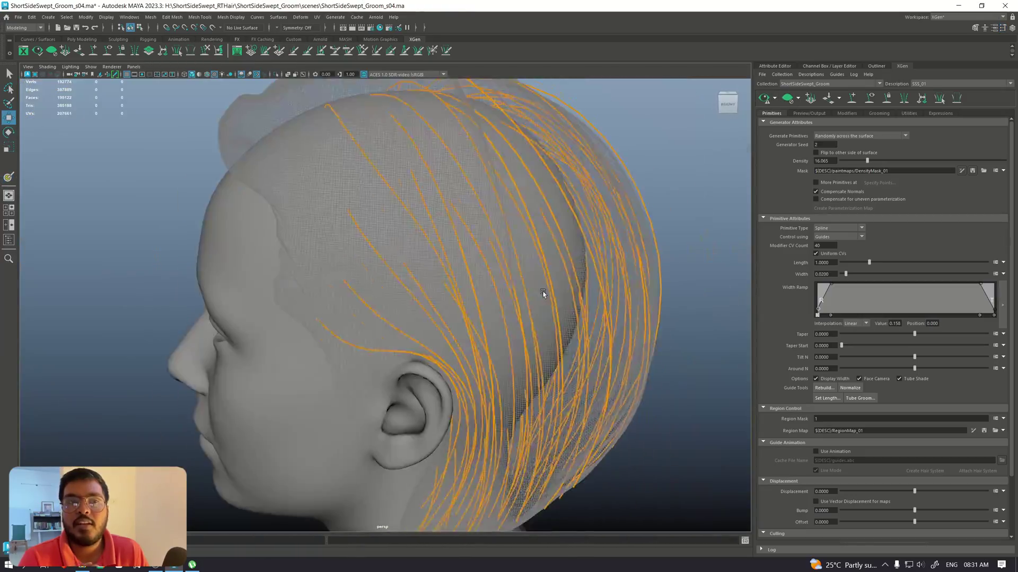
Sculpt the guides on the side of the head to follow the hair mesh and update the hair preview
{"action": "left_click", "coordinate": [375, 170]}
{"action": "mouse_move", "coordinate": [542, 291]}
{"action": "left_mouse_down", "text": "alt"}
{"action": "mouse_move", "coordinate": [551, 284]}
{"action": "mouse_move", "coordinate": [221, 115]}
{"action": "mouse_move", "coordinate": [466, 466]}
{"action": "mouse_move", "coordinate": [586, 364]}
{"action": "mouse_move", "coordinate": [495, 239]}
{"action": "mouse_move", "coordinate": [269, 346]}
{"action": "mouse_move", "coordinate": [477, 493]}
{"action": "mouse_move", "coordinate": [437, 491]}
{"action": "mouse_move", "coordinate": [567, 386]}
{"action": "mouse_move", "coordinate": [492, 427]}
{"action": "mouse_move", "coordinate": [374, 238]}
{"action": "mouse_move", "coordinate": [445, 318]}
{"action": "mouse_move", "coordinate": [371, 381]}
{"action": "mouse_move", "coordinate": [433, 243]}
{"action": "mouse_move", "coordinate": [357, 286]}
{"action": "mouse_move", "coordinate": [445, 200]}
{"action": "mouse_move", "coordinate": [470, 285]}
{"action": "mouse_move", "coordinate": [543, 334]}
{"action": "mouse_move", "coordinate": [546, 318]}
{"action": "mouse_move", "coordinate": [403, 380]}
{"action": "mouse_move", "coordinate": [620, 211]}
{"action": "mouse_move", "coordinate": [393, 386]}
{"action": "left_mouse_up", "text": "alt"}
{"action": "left_click", "coordinate": [495, 238]}
{"action": "key", "text": "y"}
{"action": "left_click", "coordinate": [470, 284]}
{"action": "left_click", "coordinate": [764, 98]}
Show the Clumping1 modifier settings and reposition control vertices on a guide running down behind the ear
{"action": "left_click", "coordinate": [846, 113]}
{"action": "key", "text": "q"}
{"action": "left_click", "coordinate": [393, 386]}
{"action": "key", "text": "w"}
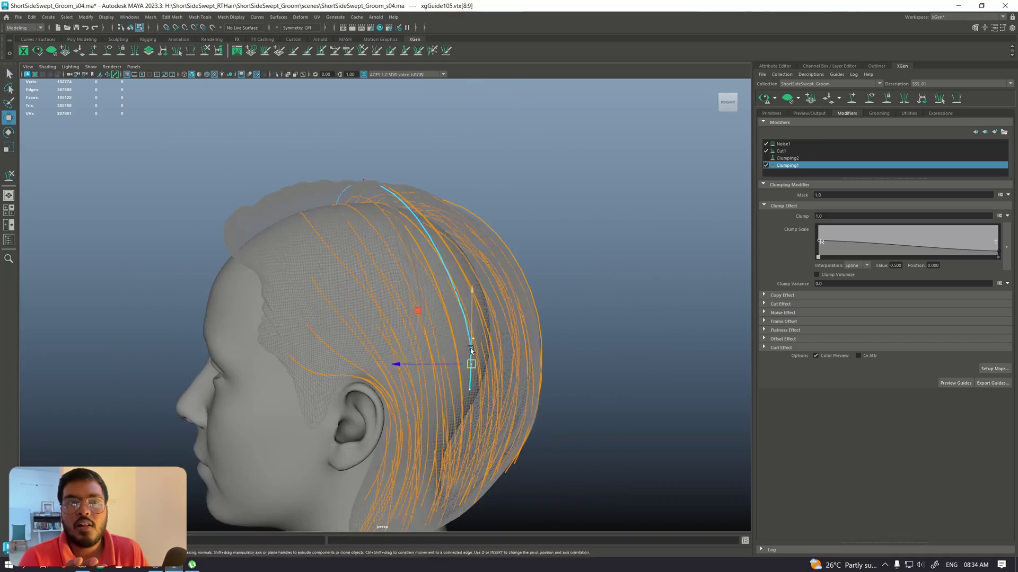
Shape additional guides from the front hairline back over the ear so they follow the hair mesh
{"action": "left_click", "coordinate": [776, 113]}
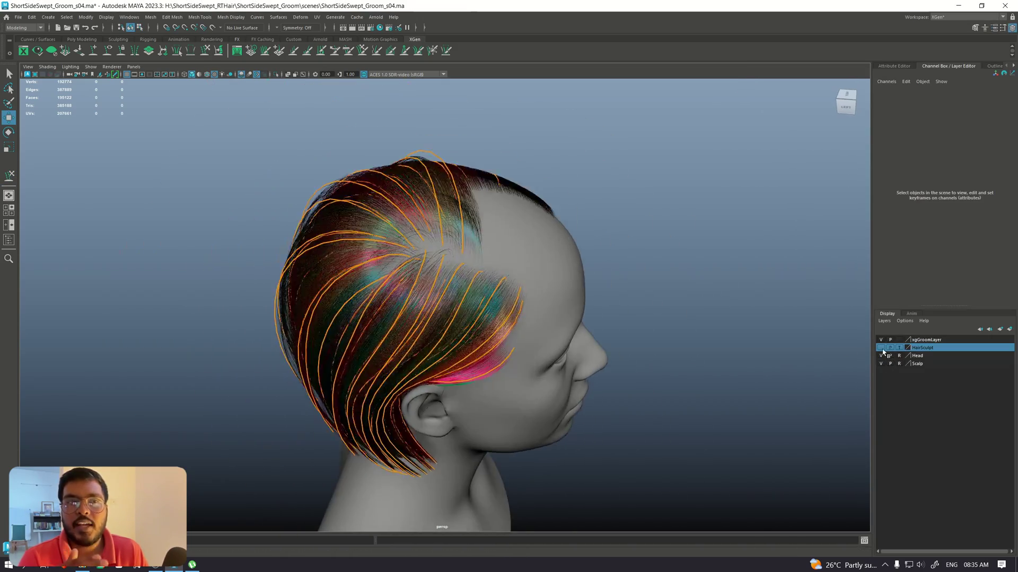
{"action": "left_click_drag", "start_coordinate": [858, 340], "coordinate": [772, 326], "text": "alt"}
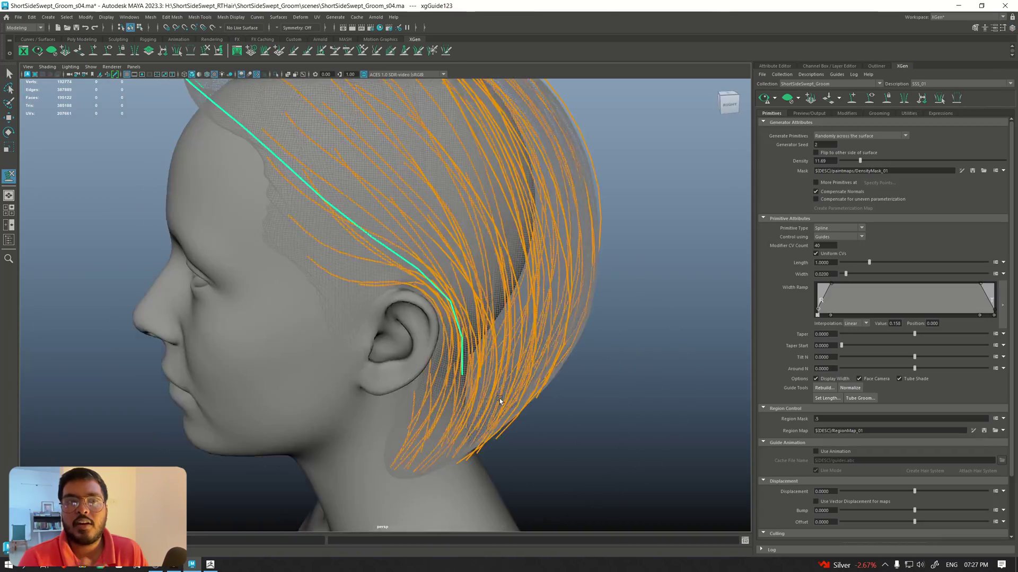
{"action": "mouse_move", "coordinate": [504, 404]}
{"action": "left_mouse_down", "text": "alt"}
{"action": "mouse_move", "coordinate": [518, 359]}
{"action": "mouse_move", "coordinate": [470, 395]}
{"action": "mouse_move", "coordinate": [510, 409]}
{"action": "left_mouse_up", "text": "alt"}
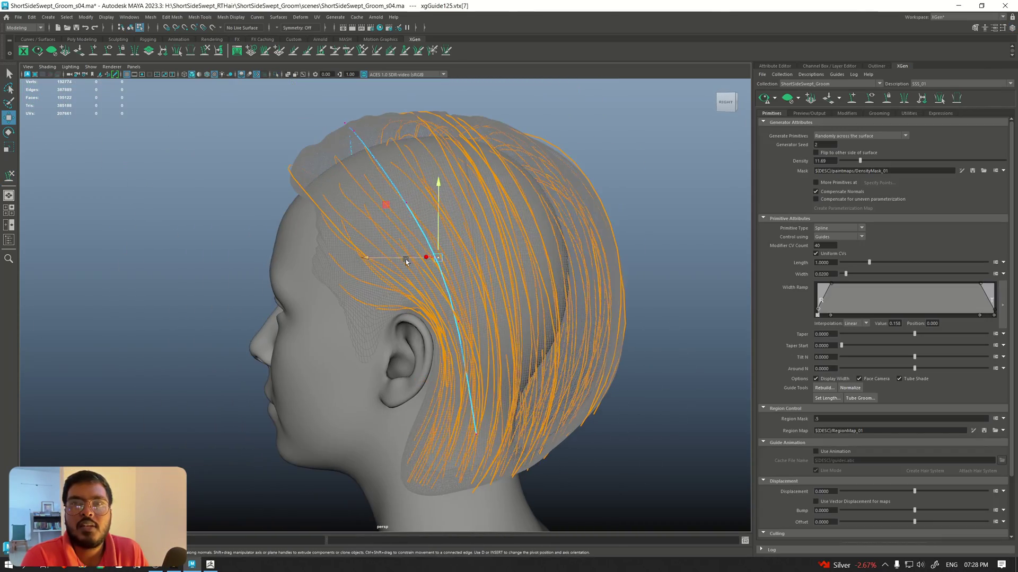
{"action": "left_click_drag", "start_coordinate": [441, 325], "coordinate": [529, 340], "text": "alt"}
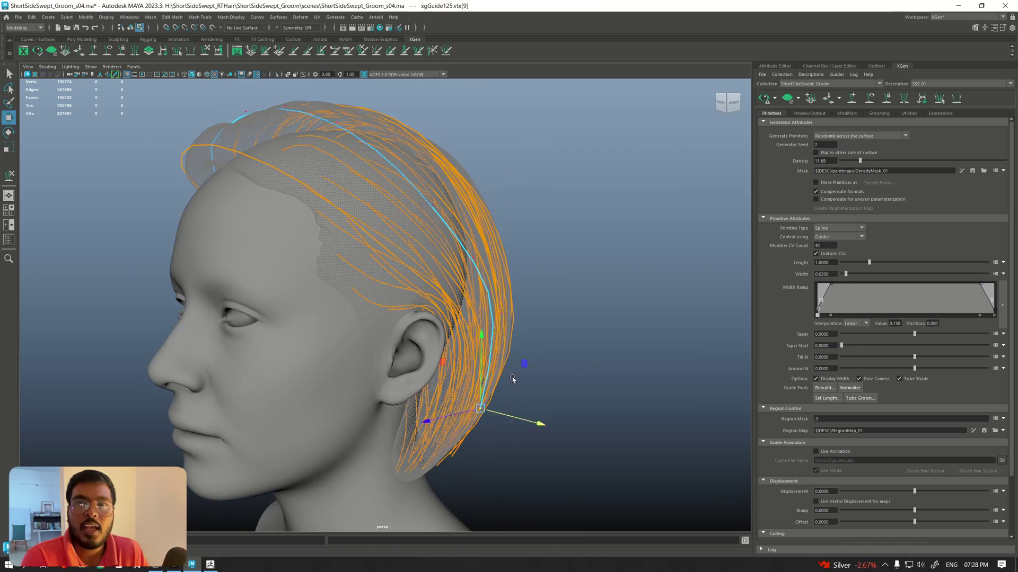
{"action": "left_click_drag", "start_coordinate": [512, 380], "coordinate": [446, 362], "text": "alt"}
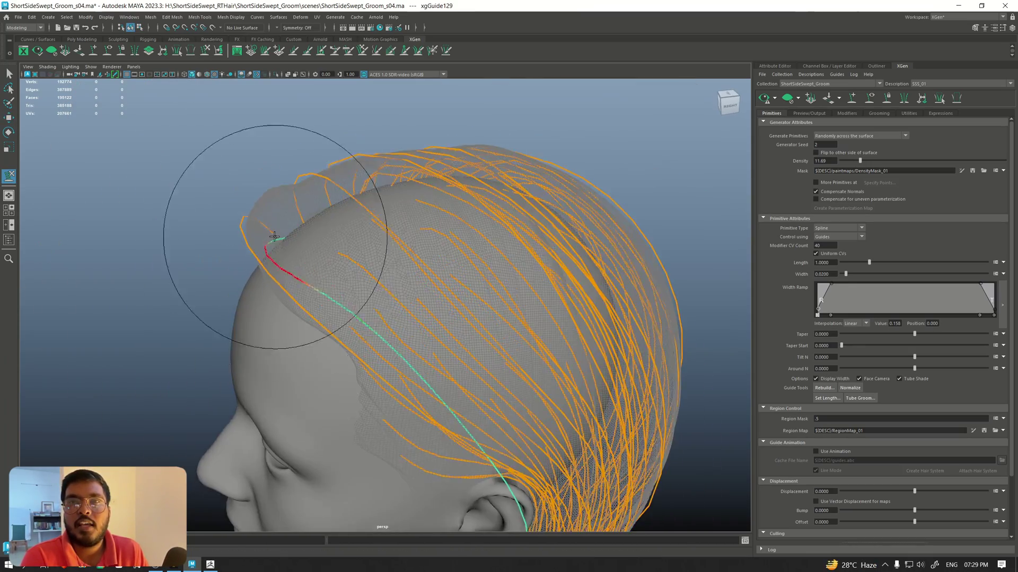
{"action": "left_click_drag", "start_coordinate": [291, 211], "coordinate": [455, 308], "text": "alt"}
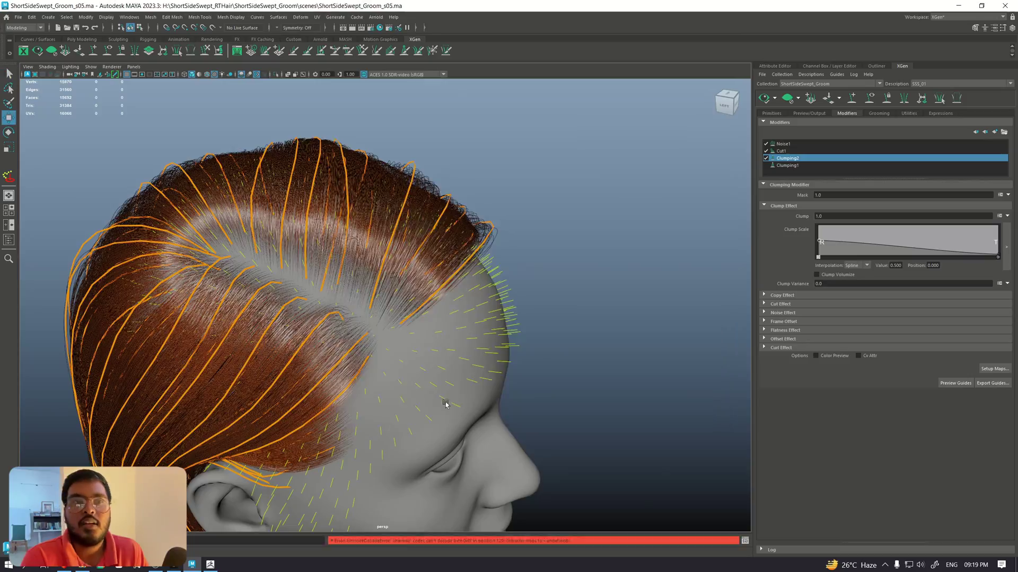
Edit the region map with 3D Paint, keeping red and green areas on opposite sides of the parting
{"action": "left_click_drag", "start_coordinate": [445, 404], "coordinate": [495, 375], "text": "alt"}
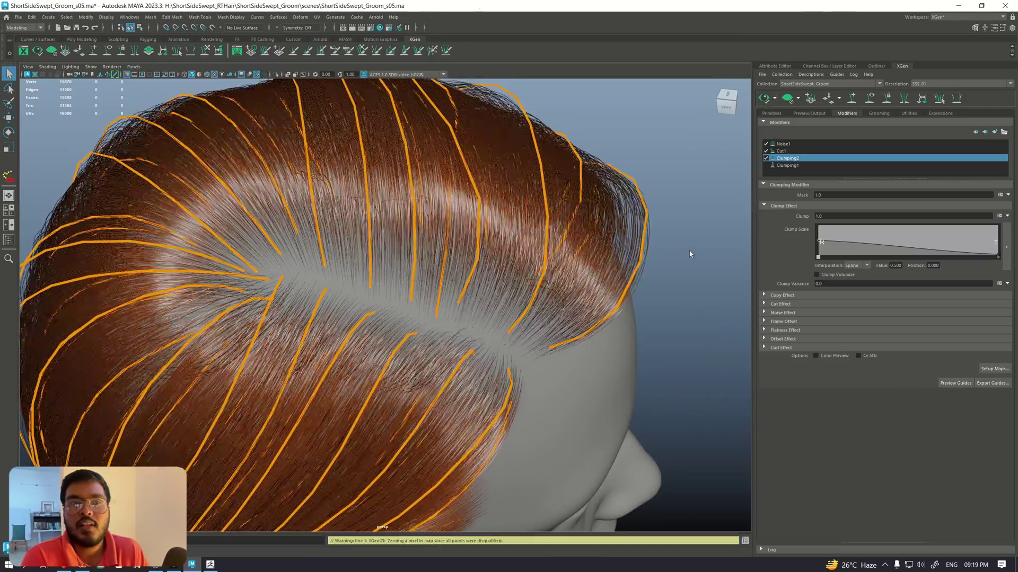
{"action": "left_click_drag", "start_coordinate": [690, 254], "coordinate": [583, 297], "text": "alt"}
{"action": "left_click", "coordinate": [771, 113]}
{"action": "left_click", "coordinate": [973, 430]}
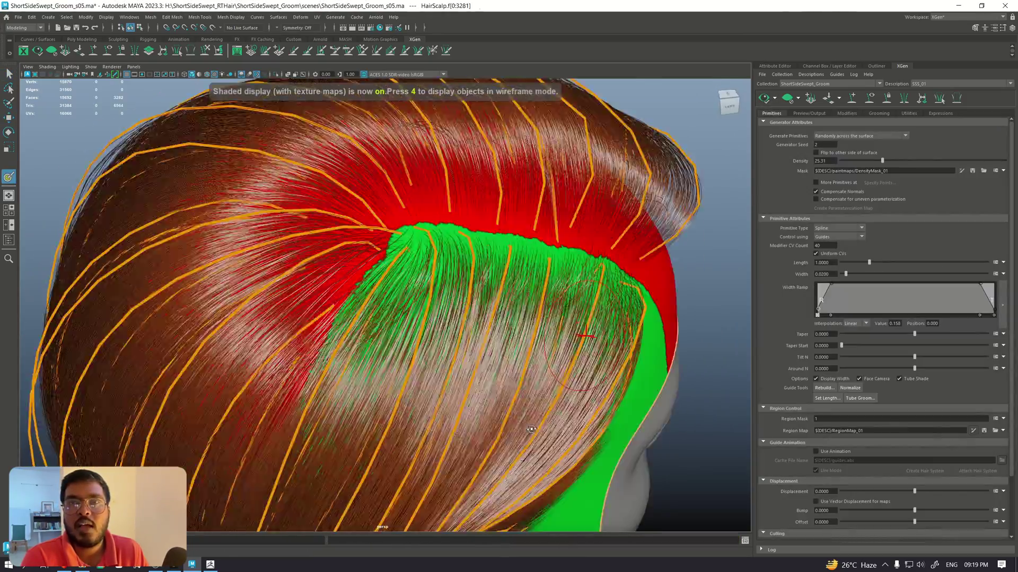
{"action": "left_click_drag", "start_coordinate": [532, 430], "coordinate": [524, 365], "text": "alt"}
{"action": "key", "text": "w"}
Disable the Clumping2 modifier and select the Noise1 modifier
{"action": "left_click", "coordinate": [846, 113]}
{"action": "scroll", "coordinate": [667, 190], "scroll_direction": "up", "scroll_amount": 3}
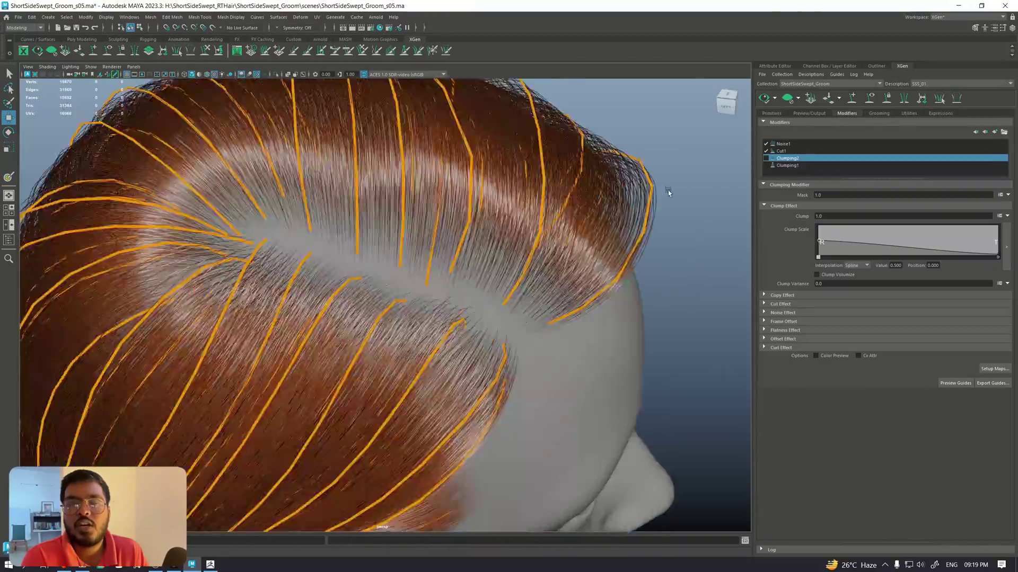
{"action": "left_click_drag", "start_coordinate": [668, 190], "coordinate": [662, 263], "text": "alt"}
{"action": "left_click_drag", "start_coordinate": [588, 313], "coordinate": [636, 159], "text": "alt"}
{"action": "left_click", "coordinate": [784, 143]}
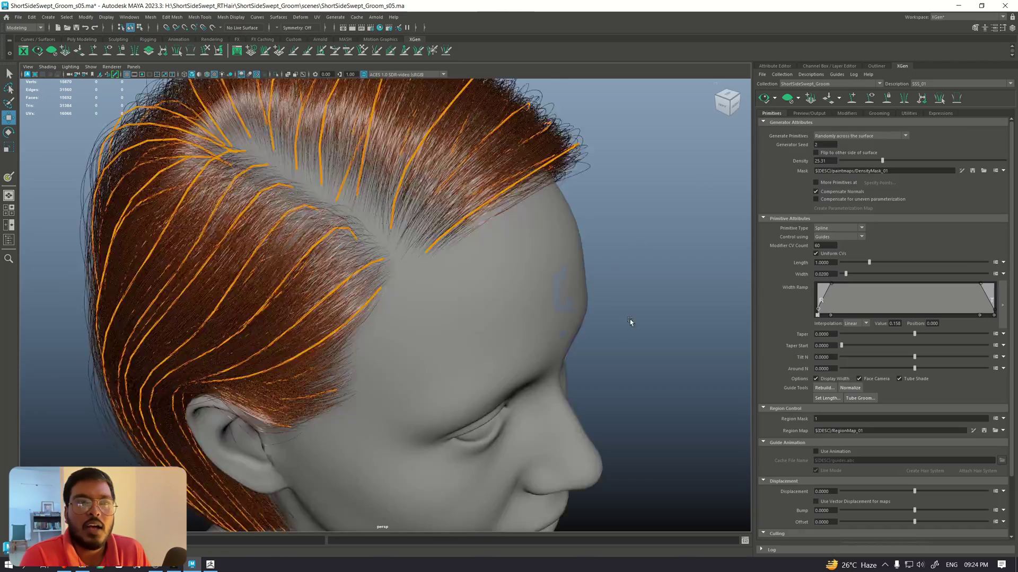
Remove the Clumping2 modifier and add a second Noise modifier with magnitude 0.2
{"action": "left_click_drag", "start_coordinate": [629, 320], "coordinate": [580, 212], "text": "alt"}
{"action": "right_click", "coordinate": [793, 158]}
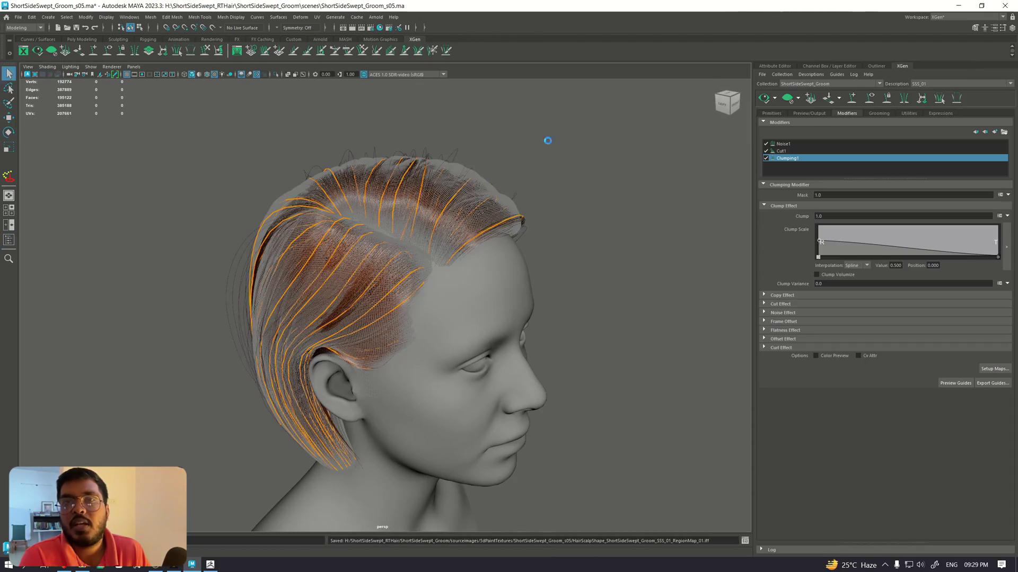
{"action": "left_click_drag", "start_coordinate": [545, 141], "coordinate": [444, 321], "text": "alt"}
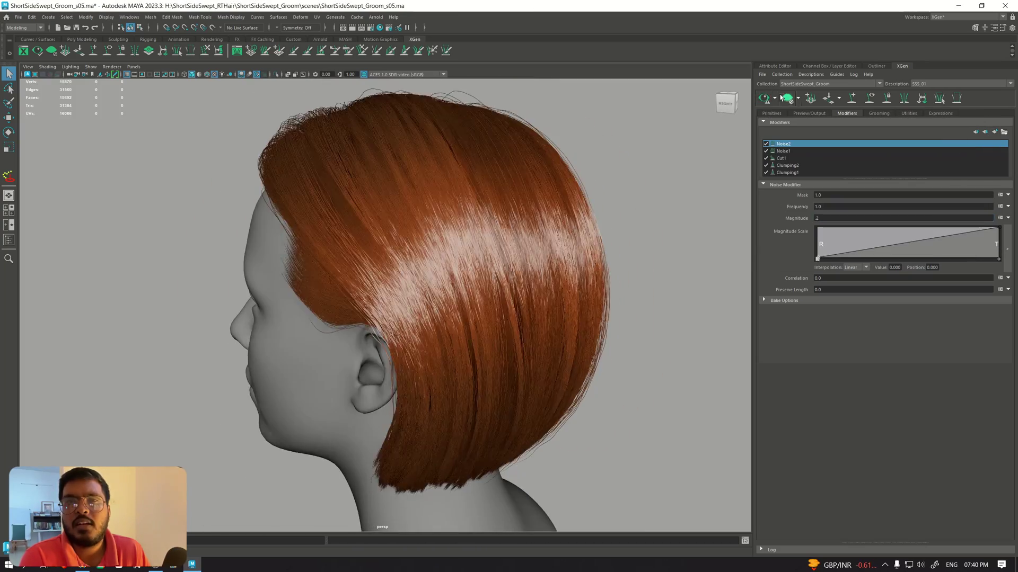
Hide the HairStrands groups except the strand in front of the ear and check the HairSculpt layer in Reference display
{"action": "left_click_drag", "start_coordinate": [685, 204], "coordinate": [546, 168], "text": "alt"}
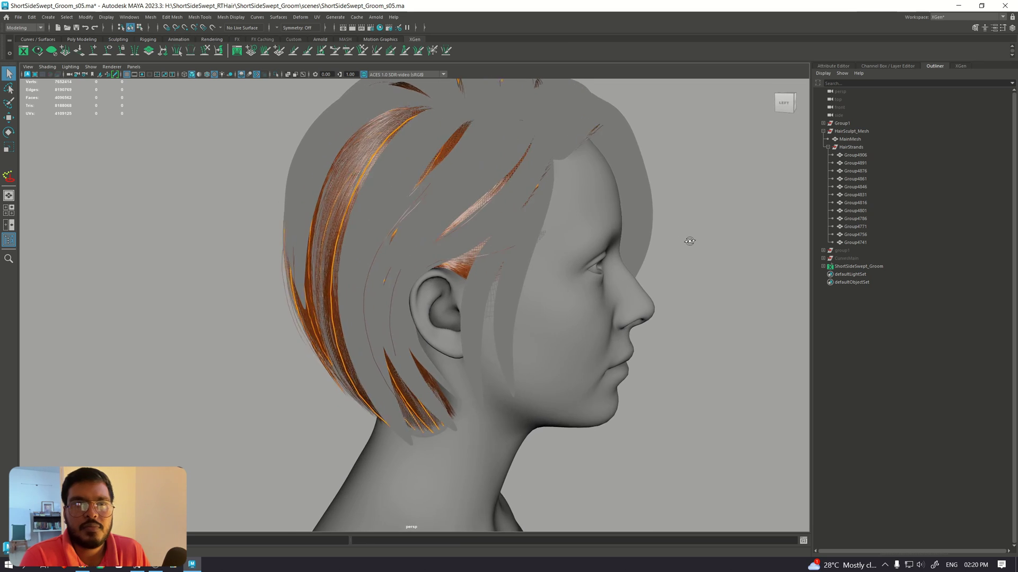
{"action": "mouse_move", "coordinate": [689, 241]}
{"action": "left_mouse_down", "text": "alt"}
{"action": "mouse_move", "coordinate": [673, 237]}
{"action": "mouse_move", "coordinate": [687, 245]}
{"action": "left_mouse_up", "text": "alt"}
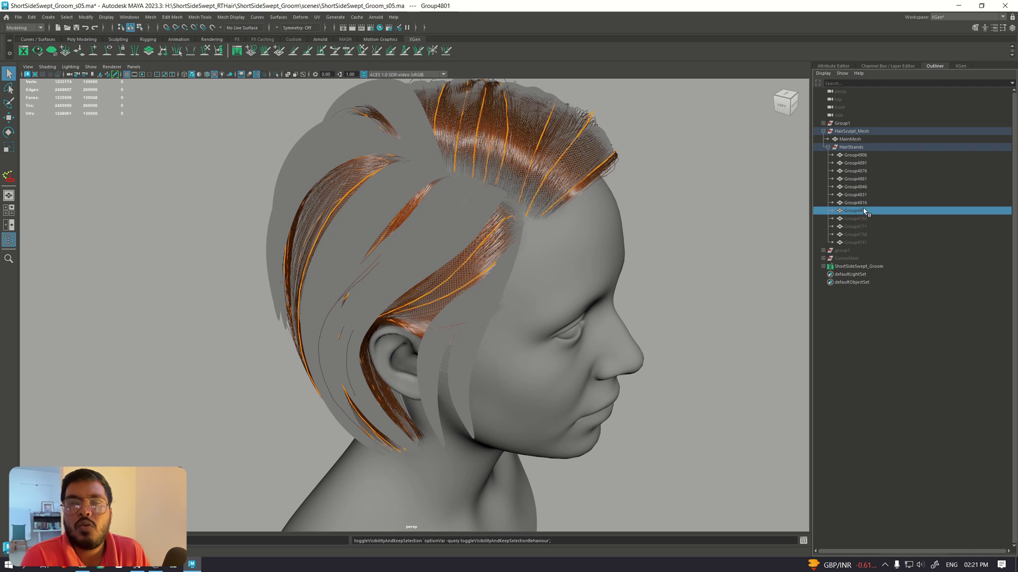
{"action": "left_click", "coordinate": [862, 181]}
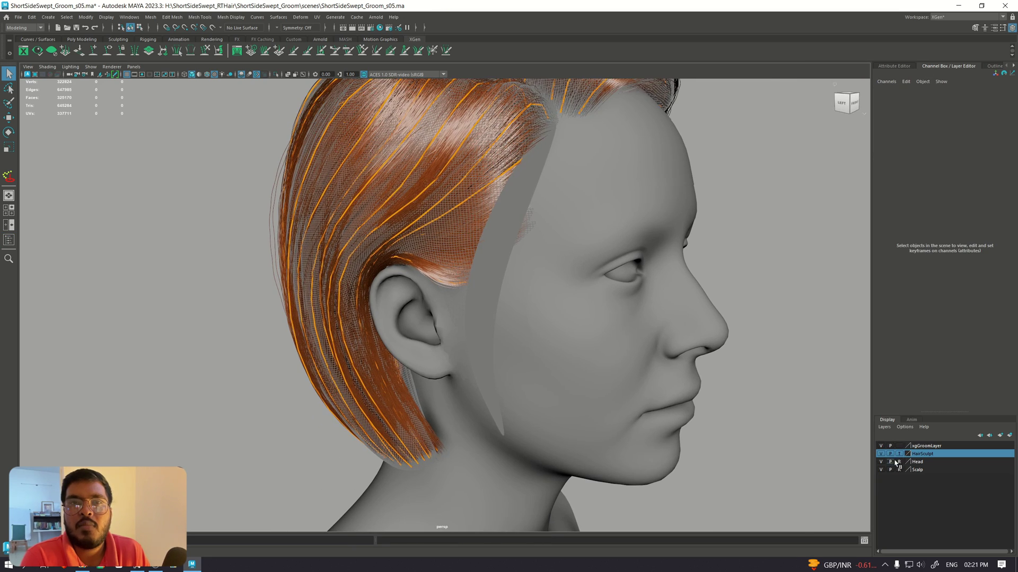
{"action": "left_click", "coordinate": [899, 455]}
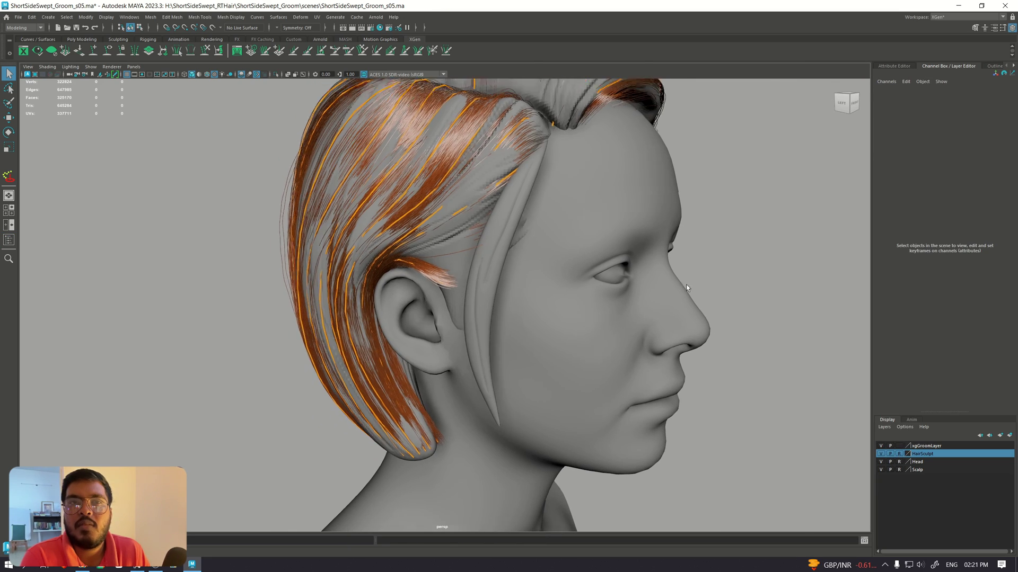
{"action": "left_click", "coordinate": [900, 455]}
Create a guide-controlled spline description SSS_02 on the scalp mesh in the ShortSideSwept_Groom collection, generated randomly across the surface
{"action": "left_click", "coordinate": [543, 216]}
{"action": "left_click", "coordinate": [23, 51]}
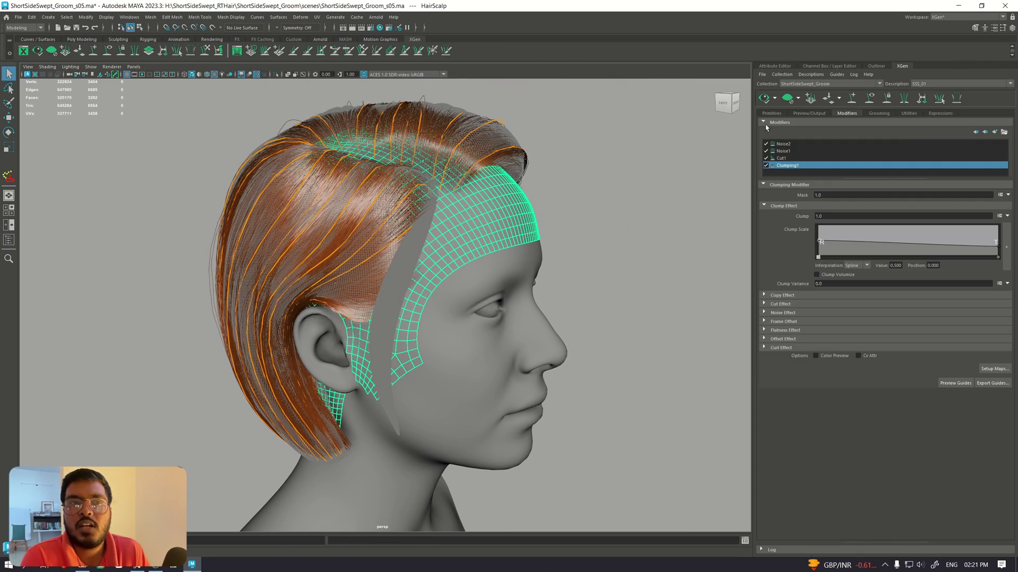
{"action": "left_click_drag", "start_coordinate": [639, 221], "coordinate": [715, 170], "text": "alt"}
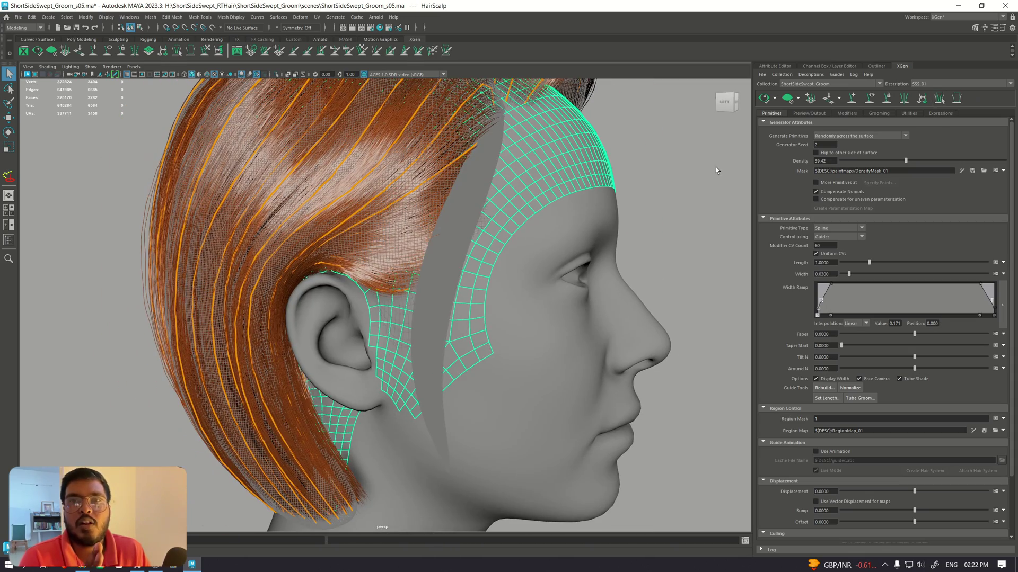
{"action": "left_click", "coordinate": [815, 101]}
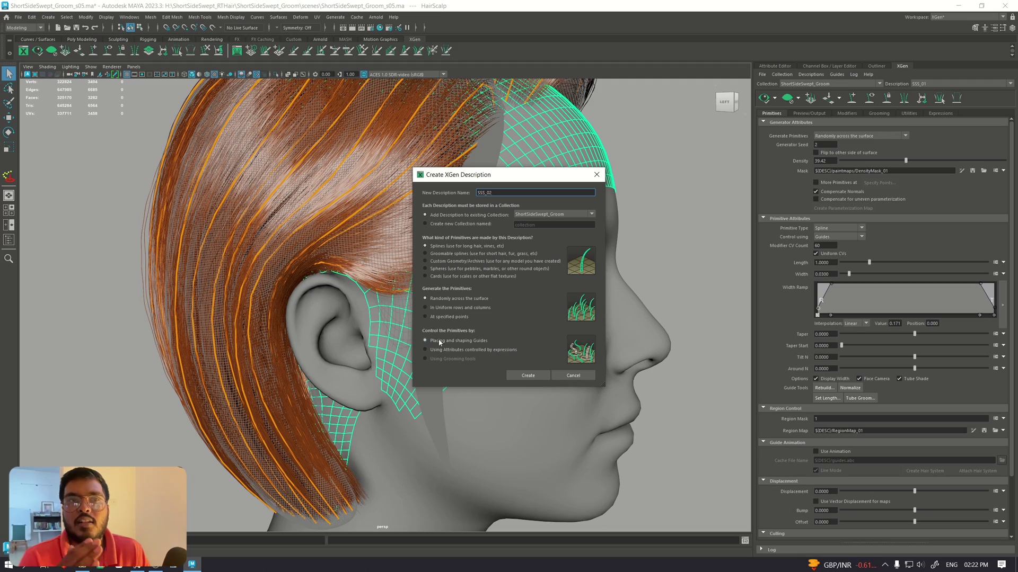
{"action": "left_click", "coordinate": [526, 375]}
Copy an existing guide near the front of the parting and paste it into the SSS_02 description
{"action": "left_click_drag", "start_coordinate": [616, 258], "coordinate": [541, 207], "text": "alt"}
{"action": "scroll", "coordinate": [467, 152], "scroll_direction": "up", "scroll_amount": 3}
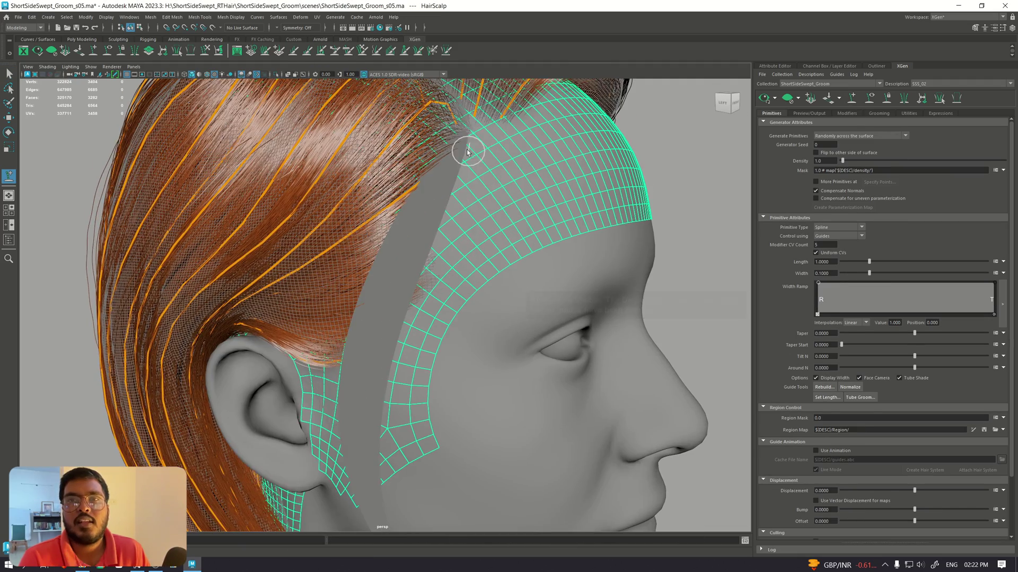
{"action": "scroll", "coordinate": [490, 175], "scroll_direction": "down", "scroll_amount": 5}
{"action": "left_click", "coordinate": [908, 113]}
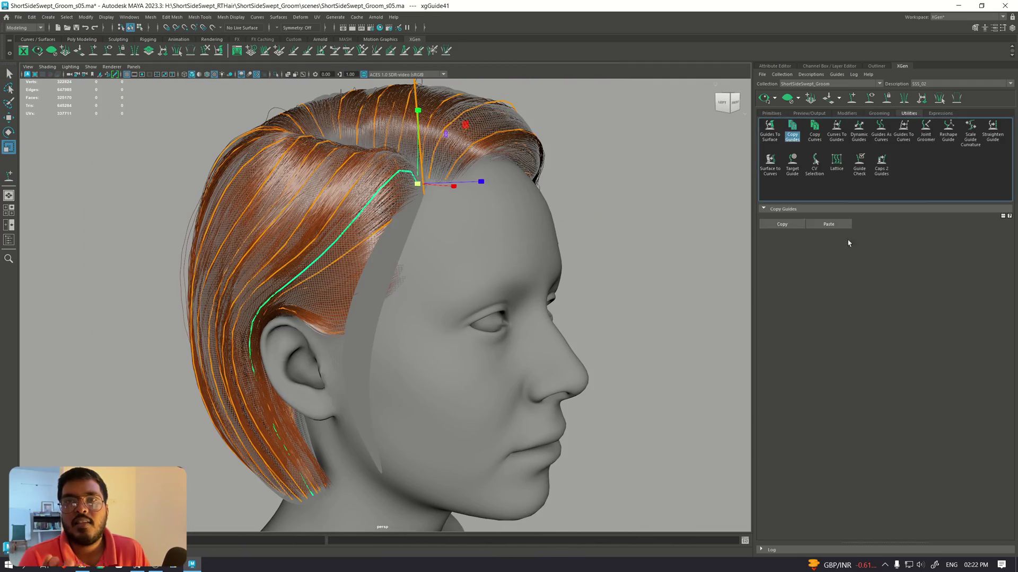
{"action": "left_click", "coordinate": [828, 224]}
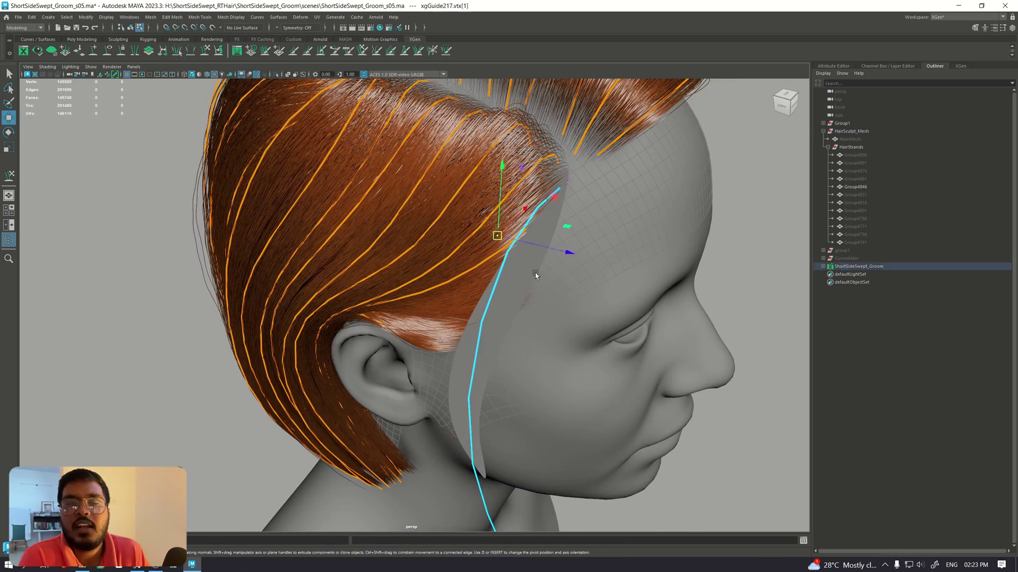
Move the pasted guide's control vertices so it follows the sculpted strand in front of the ear
{"action": "left_click_drag", "start_coordinate": [535, 274], "coordinate": [350, 179], "text": "alt"}
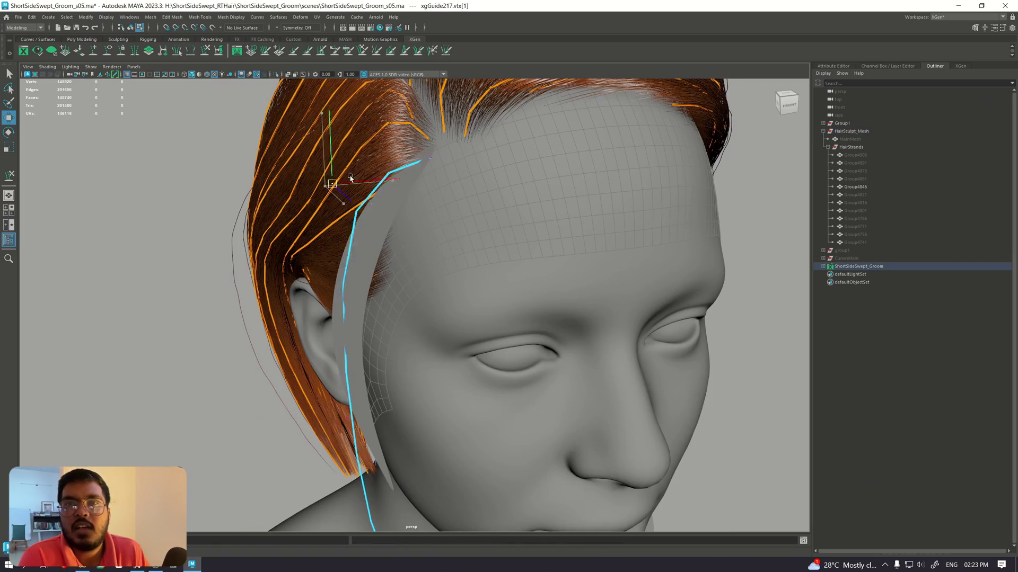
{"action": "left_click", "coordinate": [350, 375]}
{"action": "left_click_drag", "start_coordinate": [350, 376], "coordinate": [424, 265], "text": "alt"}
{"action": "left_click", "coordinate": [461, 381]}
{"action": "key", "text": "F8"}
{"action": "left_click", "coordinate": [961, 66]}
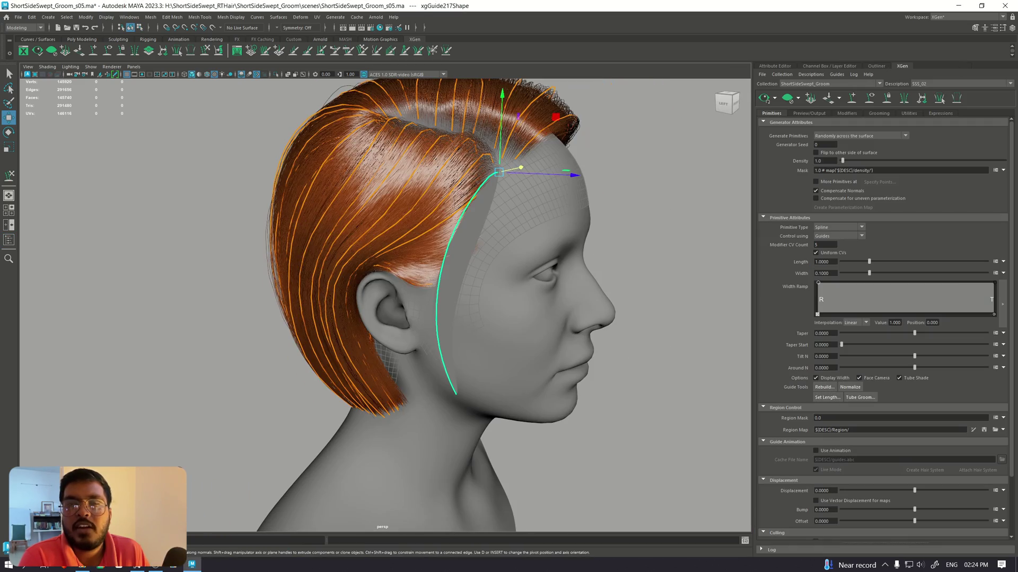
{"action": "mouse_move", "coordinate": [477, 265]}
{"action": "left_mouse_down", "text": "alt"}
{"action": "mouse_move", "coordinate": [520, 246]}
{"action": "mouse_move", "coordinate": [412, 212]}
{"action": "mouse_move", "coordinate": [306, 291]}
{"action": "mouse_move", "coordinate": [515, 256]}
{"action": "mouse_move", "coordinate": [577, 281]}
{"action": "mouse_move", "coordinate": [446, 207]}
{"action": "left_mouse_up", "text": "alt"}
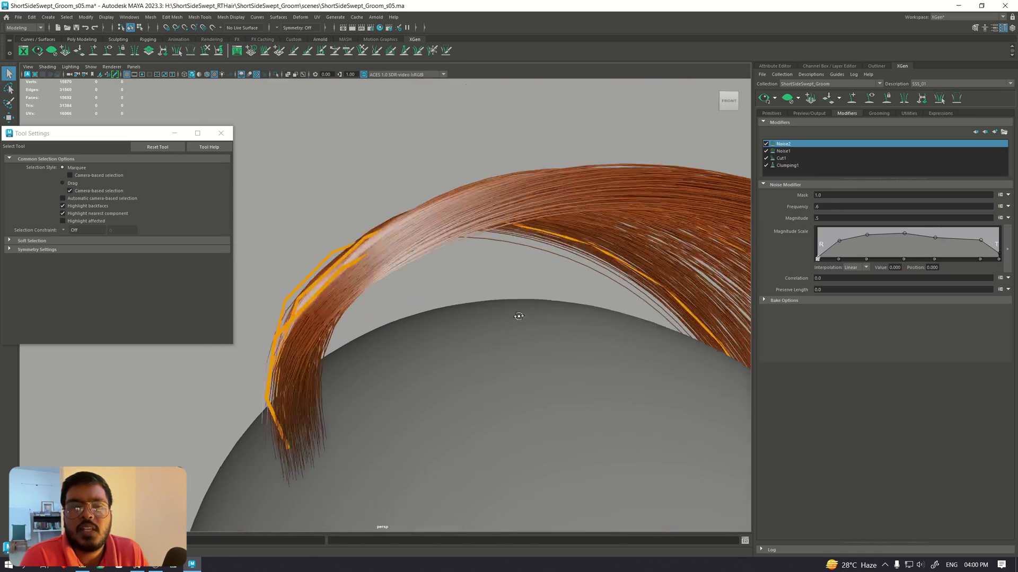
Switch the active description to SSS_04 and select its guides on the arching front lock
{"action": "left_click", "coordinate": [925, 83]}
{"action": "left_click", "coordinate": [925, 107]}
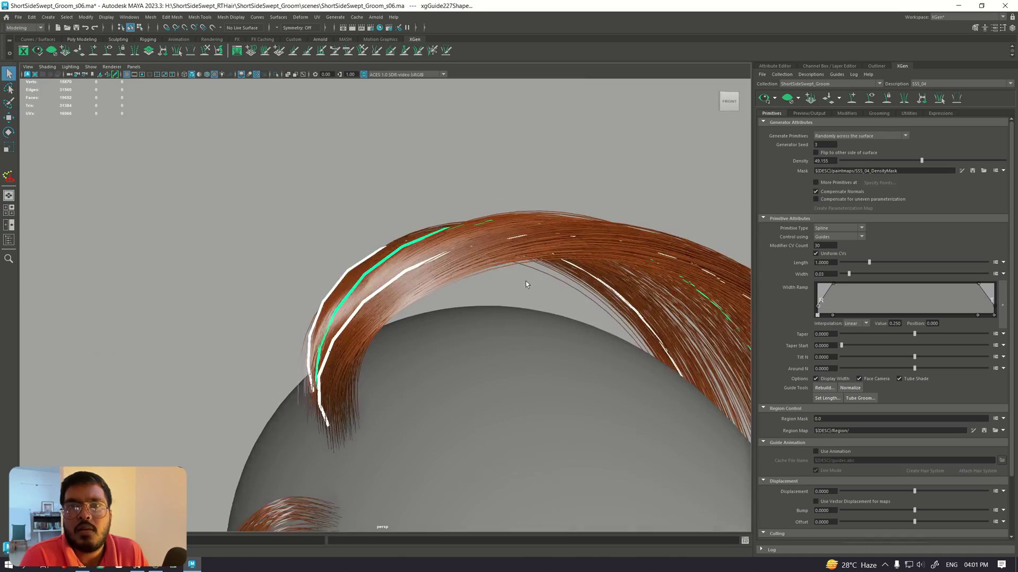
{"action": "mouse_move", "coordinate": [527, 284]}
{"action": "left_mouse_down", "text": "alt"}
{"action": "mouse_move", "coordinate": [424, 281]}
{"action": "mouse_move", "coordinate": [450, 328]}
{"action": "mouse_move", "coordinate": [442, 408]}
{"action": "mouse_move", "coordinate": [427, 401]}
{"action": "left_mouse_up", "text": "alt"}
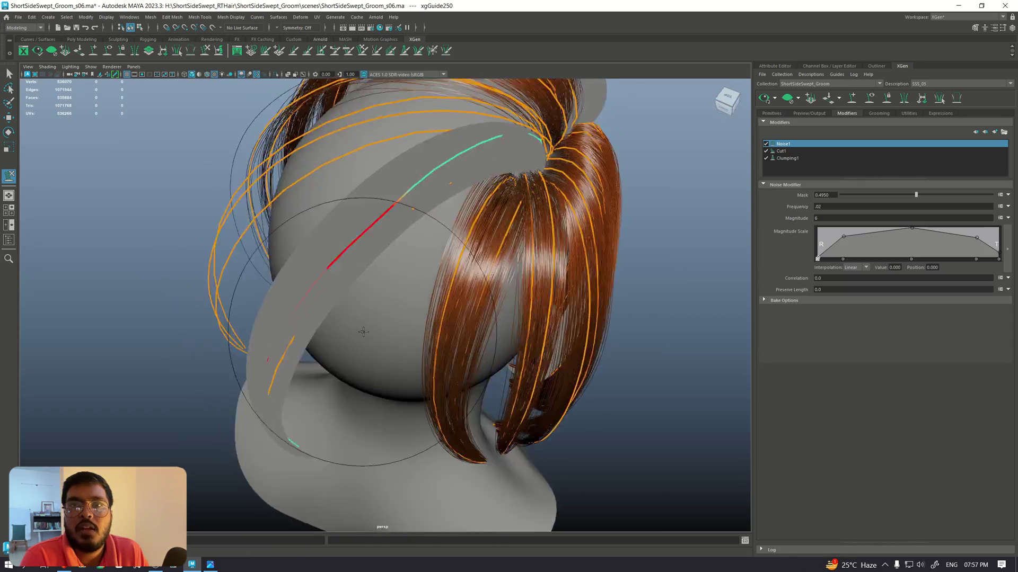
Move the upper control vertices of the SSS_05 guide so it follows the edge of the sculpted strand at the back
{"action": "mouse_move", "coordinate": [364, 272]}
{"action": "left_mouse_down", "text": "alt"}
{"action": "mouse_move", "coordinate": [341, 387]}
{"action": "mouse_move", "coordinate": [386, 443]}
{"action": "mouse_move", "coordinate": [381, 319]}
{"action": "mouse_move", "coordinate": [470, 409]}
{"action": "mouse_move", "coordinate": [445, 280]}
{"action": "mouse_move", "coordinate": [477, 310]}
{"action": "left_mouse_up", "text": "alt"}
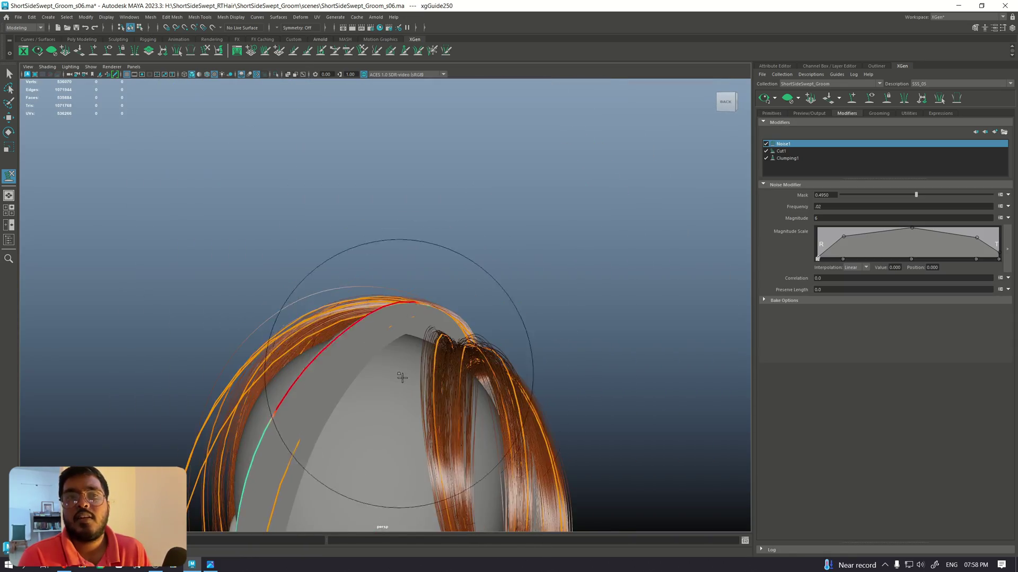
{"action": "left_click", "coordinate": [547, 344]}
{"action": "key", "text": "ctrl+1"}
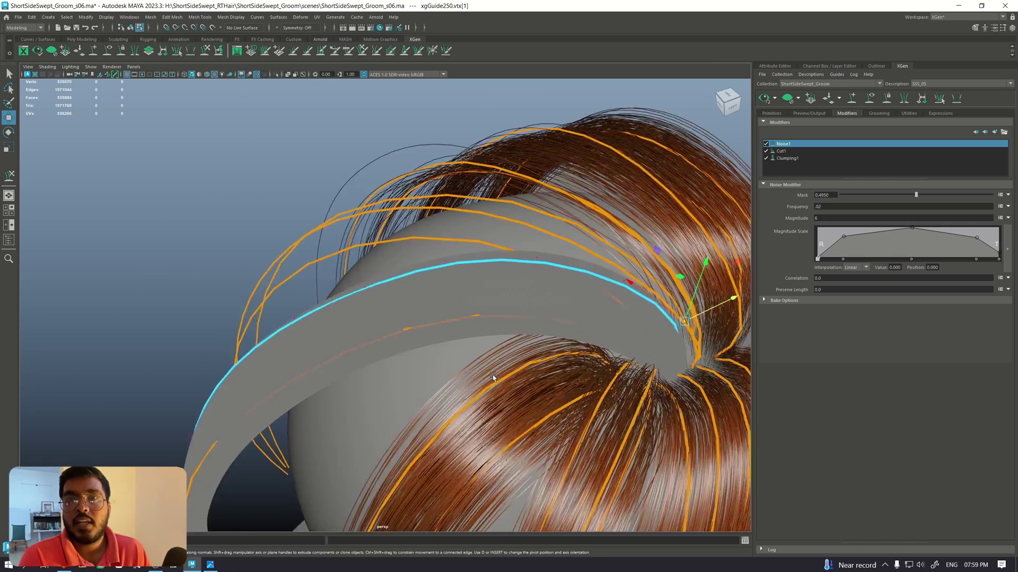
{"action": "left_click_drag", "start_coordinate": [548, 345], "coordinate": [572, 330], "text": "alt"}
{"action": "left_click_drag", "start_coordinate": [567, 375], "coordinate": [381, 315], "text": "alt"}
{"action": "left_click", "coordinate": [452, 228]}
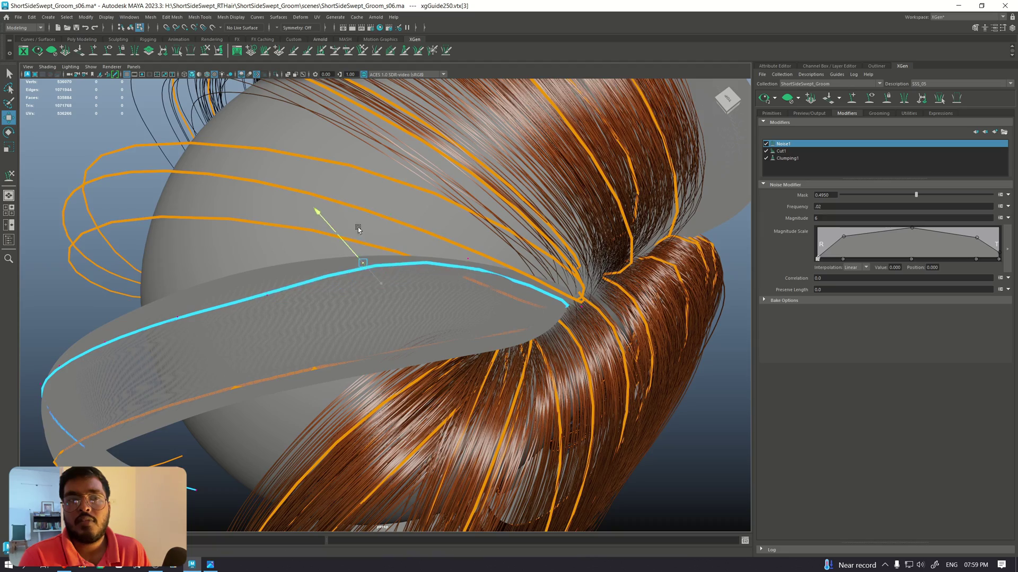
{"action": "left_click_drag", "start_coordinate": [358, 229], "coordinate": [421, 303], "text": "alt"}
{"action": "left_click_drag", "start_coordinate": [465, 261], "coordinate": [371, 339], "text": "alt"}
{"action": "key", "text": "w"}
Move the same guide's lower control vertices along the strand edge toward the strand's tip
{"action": "key", "text": "ctrl+1"}
{"action": "left_click_drag", "start_coordinate": [315, 395], "coordinate": [265, 424]}
{"action": "key", "text": "ctrl+1"}
{"action": "left_click_drag", "start_coordinate": [265, 424], "coordinate": [241, 367], "text": "alt"}
{"action": "left_click_drag", "start_coordinate": [245, 469], "coordinate": [105, 256], "text": "alt"}
{"action": "key", "text": "Left"}
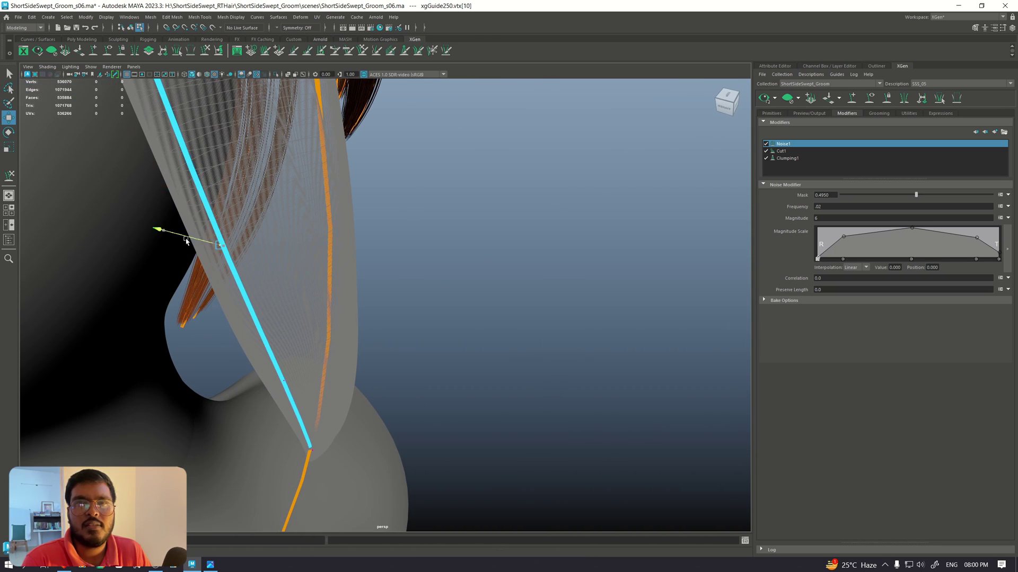
{"action": "left_click_drag", "start_coordinate": [388, 451], "coordinate": [354, 294], "text": "alt"}
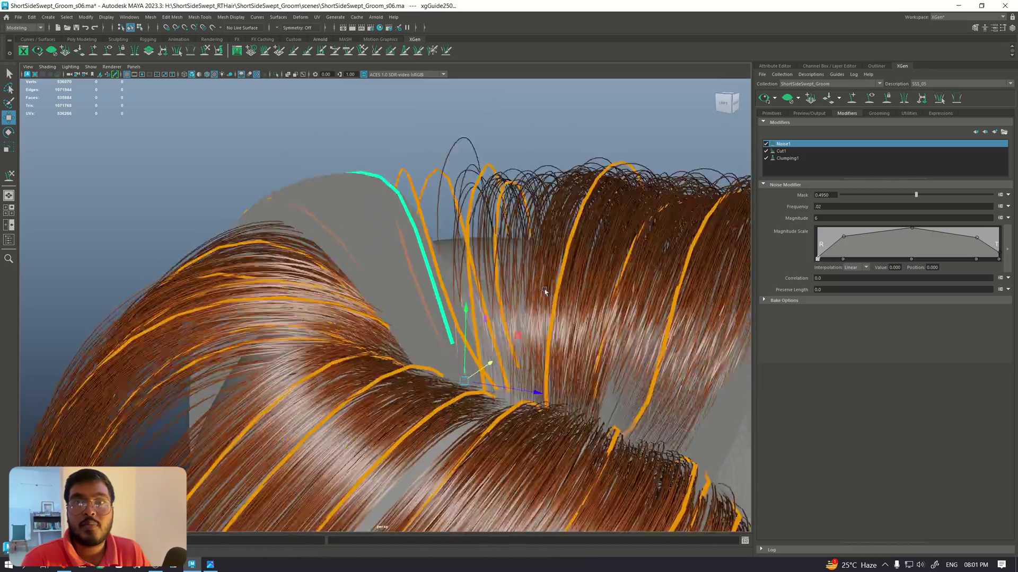
Open the Copy Guides utility and align a second SSS_05 guide's end vertices with the opposite edge of the sculpted strand
{"action": "left_click_drag", "start_coordinate": [545, 291], "coordinate": [421, 311], "text": "alt"}
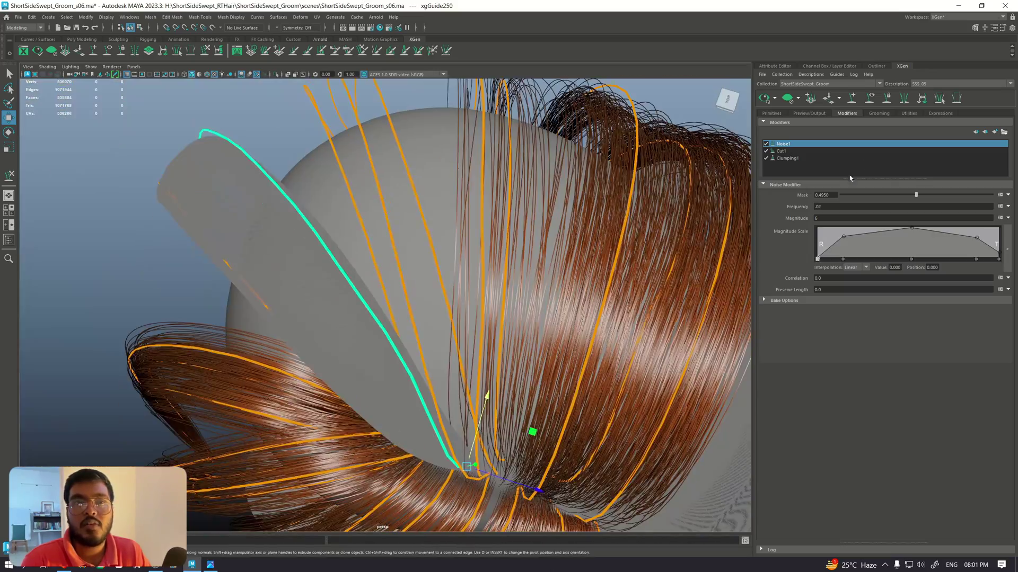
{"action": "left_click", "coordinate": [908, 113]}
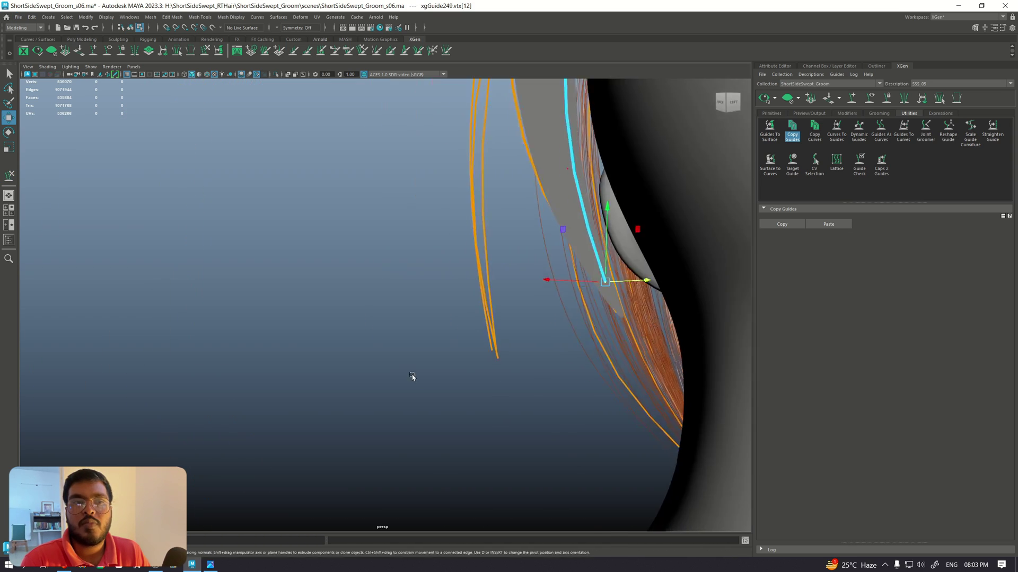
{"action": "left_click_drag", "start_coordinate": [413, 376], "coordinate": [472, 416], "text": "alt"}
{"action": "left_click_drag", "start_coordinate": [313, 373], "coordinate": [583, 380], "text": "alt"}
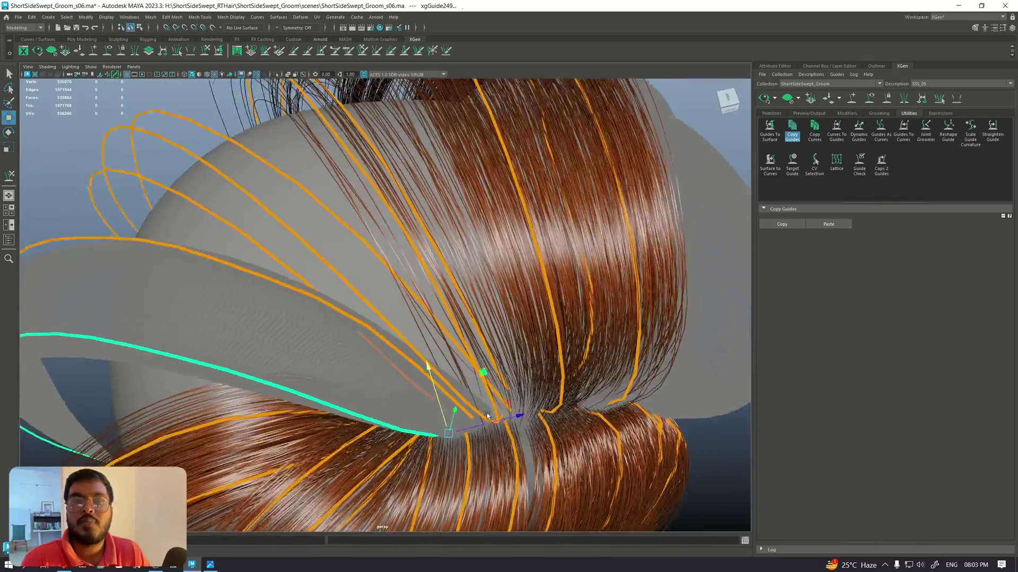
Adjust the lower control vertices of the guide that extends past the strand's tip at the nape
{"action": "mouse_move", "coordinate": [486, 413]}
{"action": "left_mouse_down", "text": "alt"}
{"action": "mouse_move", "coordinate": [477, 408]}
{"action": "mouse_move", "coordinate": [496, 431]}
{"action": "mouse_move", "coordinate": [435, 371]}
{"action": "mouse_move", "coordinate": [429, 355]}
{"action": "mouse_move", "coordinate": [454, 352]}
{"action": "mouse_move", "coordinate": [397, 408]}
{"action": "mouse_move", "coordinate": [307, 285]}
{"action": "mouse_move", "coordinate": [397, 334]}
{"action": "mouse_move", "coordinate": [393, 391]}
{"action": "mouse_move", "coordinate": [397, 307]}
{"action": "mouse_move", "coordinate": [414, 268]}
{"action": "mouse_move", "coordinate": [355, 255]}
{"action": "mouse_move", "coordinate": [366, 276]}
{"action": "mouse_move", "coordinate": [239, 349]}
{"action": "mouse_move", "coordinate": [318, 371]}
{"action": "mouse_move", "coordinate": [382, 265]}
{"action": "left_mouse_up", "text": "alt"}
{"action": "key", "text": "y"}
{"action": "key", "text": "w"}
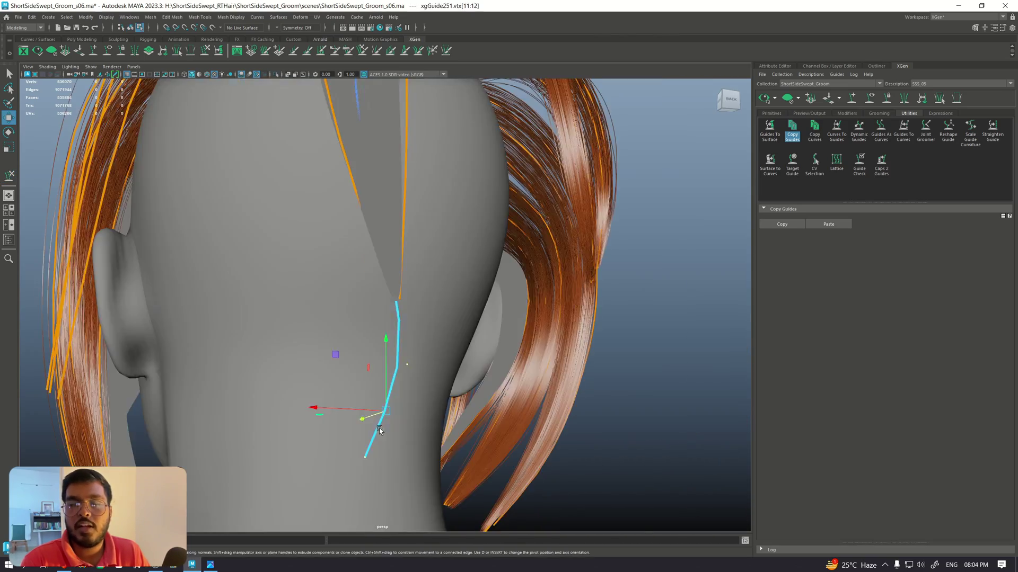
{"action": "left_click_drag", "start_coordinate": [363, 420], "coordinate": [344, 324], "text": "alt"}
{"action": "left_click", "coordinate": [302, 256]}
{"action": "left_click", "coordinate": [339, 223]}
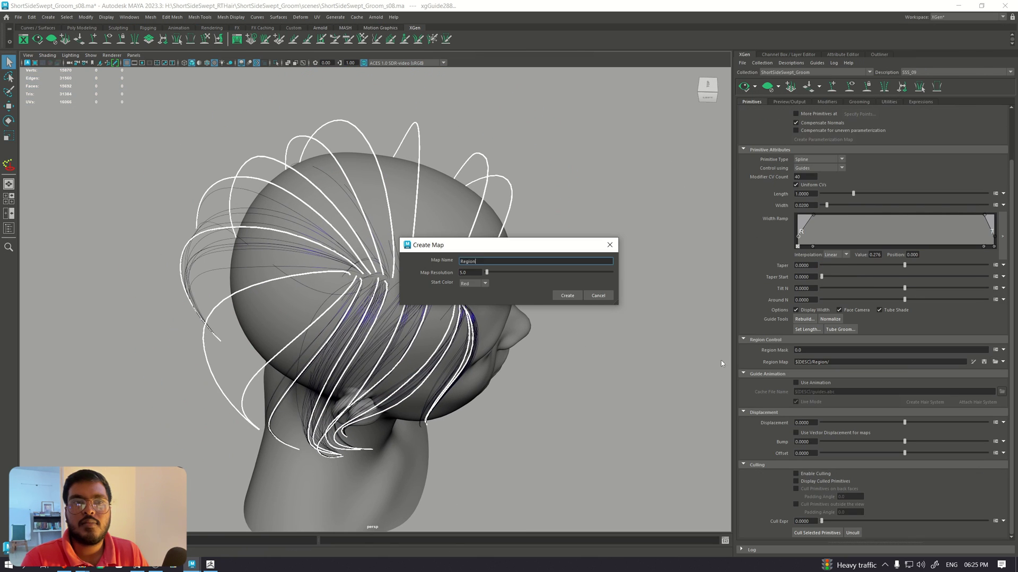
Create a region map for SSS_09 with resolution 5.0 and a red start color, then save it
{"action": "type", "text": "ap"}
{"action": "left_click", "coordinate": [567, 296]}
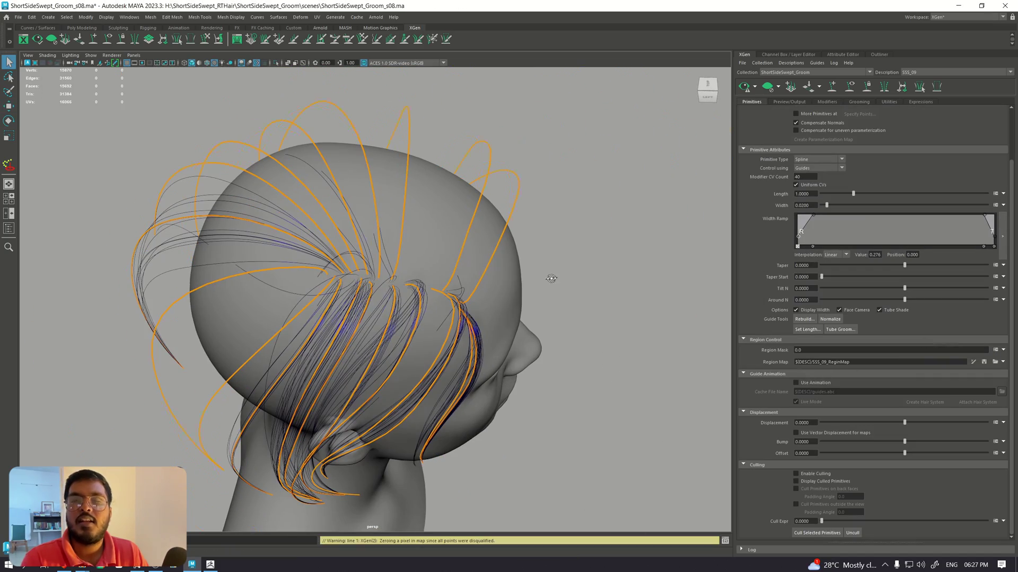
{"action": "left_click", "coordinate": [996, 362]}
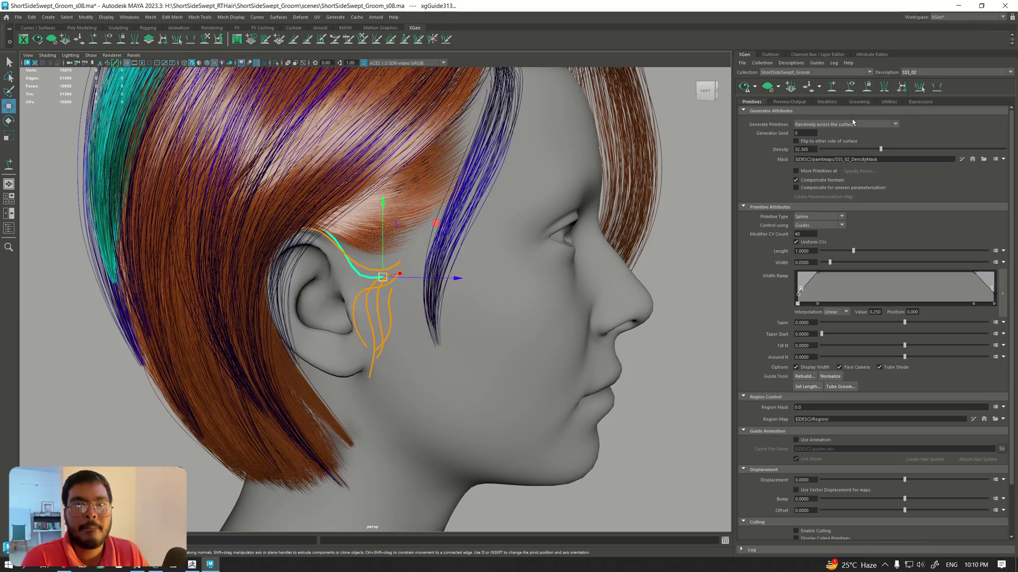
Set the Scalp display layer to template so the scalp mesh cannot be selected while editing the sideburn guides
{"action": "scroll", "coordinate": [320, 347], "scroll_direction": "up", "scroll_amount": 5}
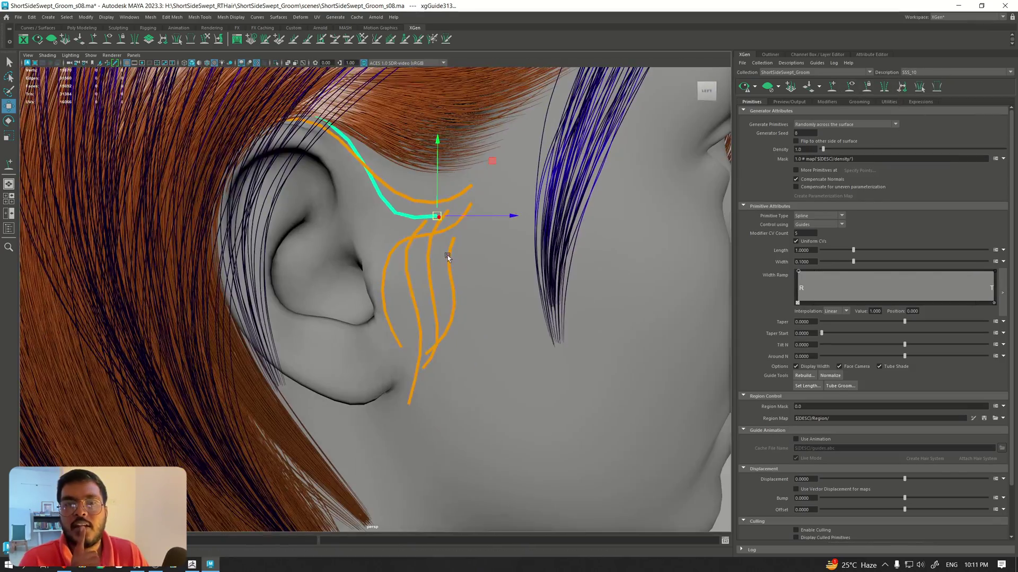
{"action": "left_click", "coordinate": [412, 281]}
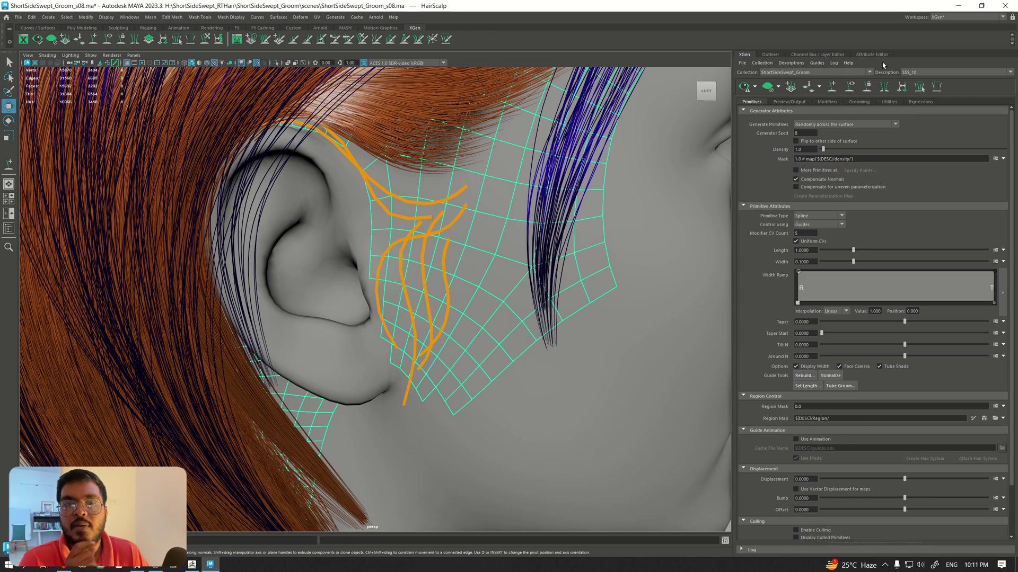
{"action": "left_click", "coordinate": [817, 54]}
{"action": "left_click", "coordinate": [838, 466]}
Move the control vertices of the sideburn guides in front of the ear, then return to whole-guide selection
{"action": "left_click", "coordinate": [498, 266]}
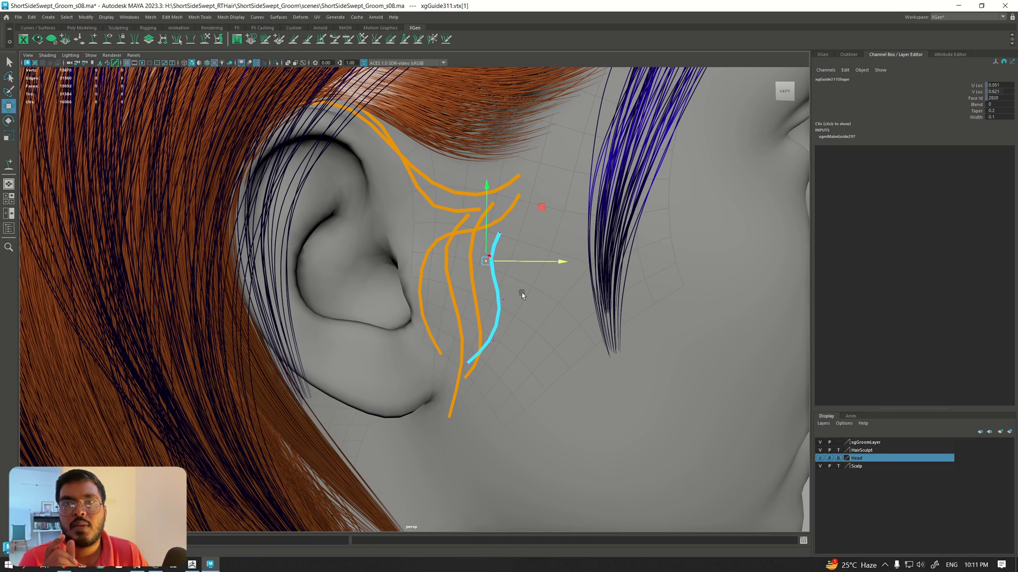
{"action": "left_click", "coordinate": [480, 305]}
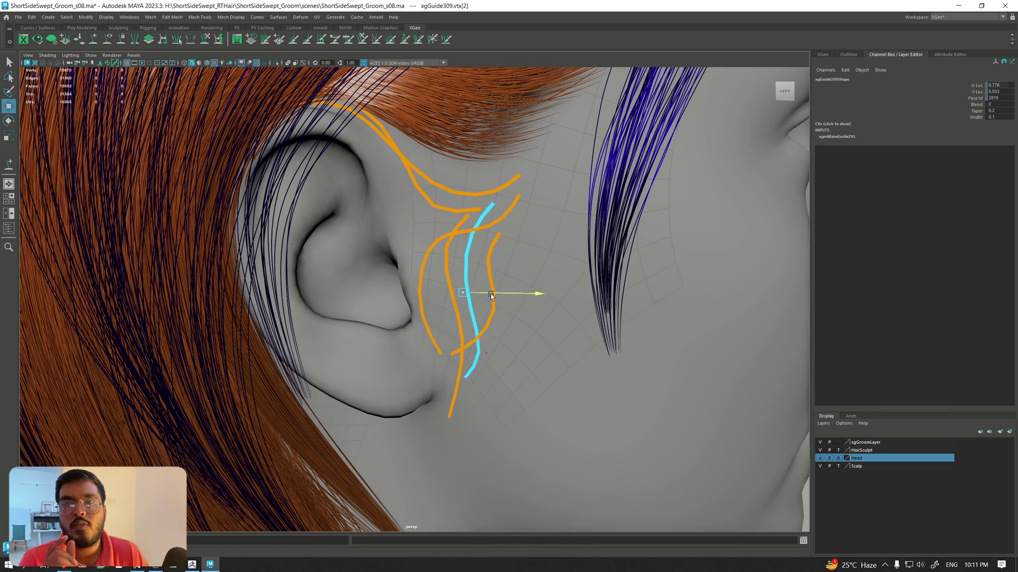
{"action": "right_click_drag", "start_coordinate": [564, 234], "coordinate": [565, 234]}
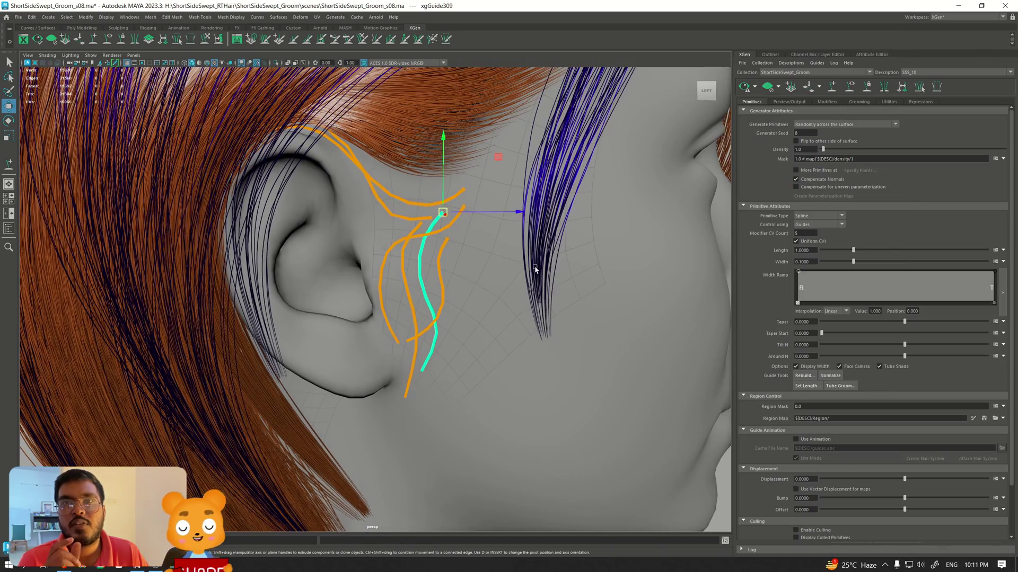
{"action": "left_click", "coordinate": [832, 86]}
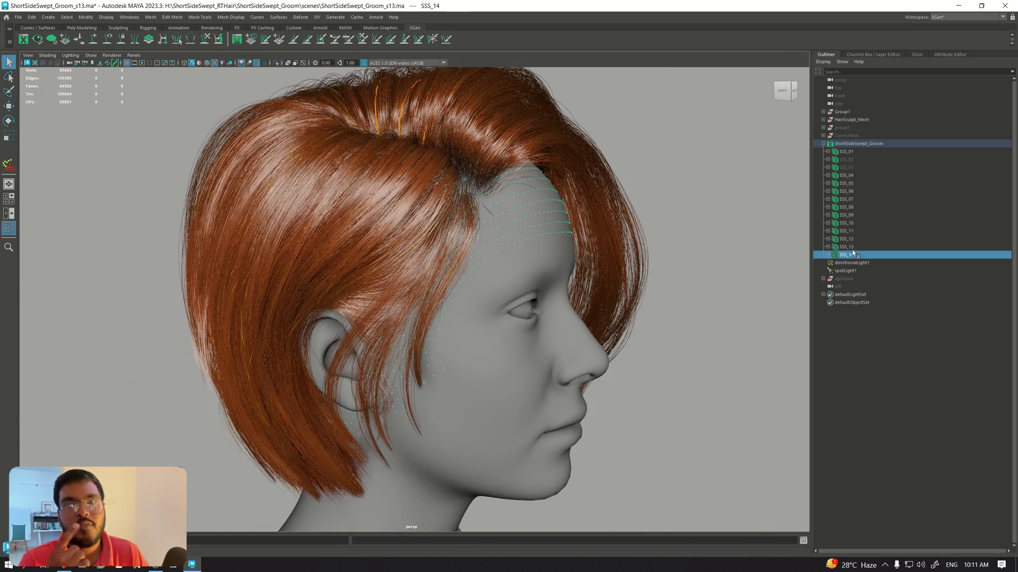
Shape the SSS_14 flyaway guides along the front hairline and temple
{"action": "key", "text": "Up"}
{"action": "key", "text": "Up"}
{"action": "key", "text": "Up"}
{"action": "left_click_drag", "start_coordinate": [403, 254], "coordinate": [509, 254], "text": "alt"}
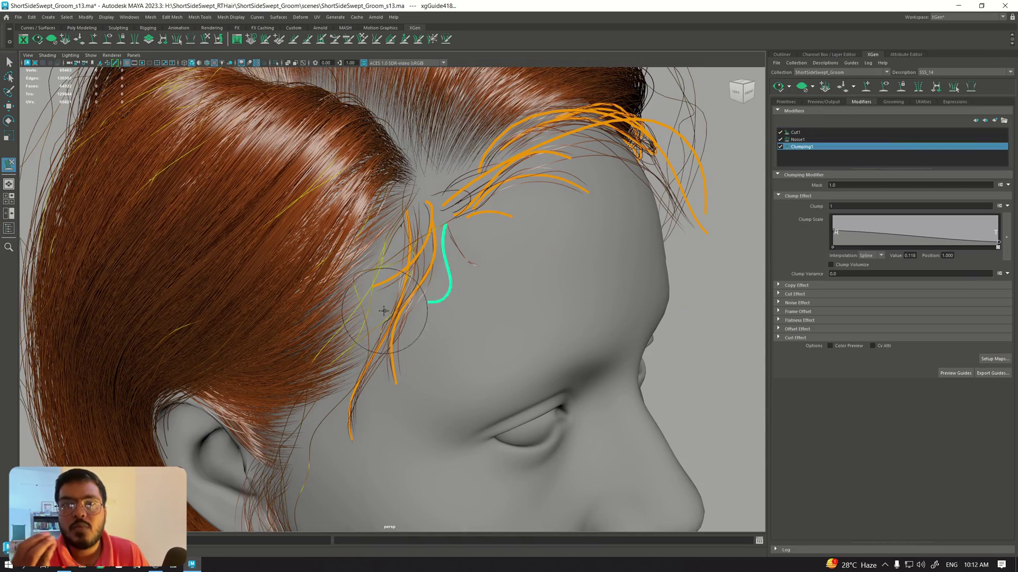
{"action": "left_click_drag", "start_coordinate": [383, 312], "coordinate": [518, 275], "text": "alt"}
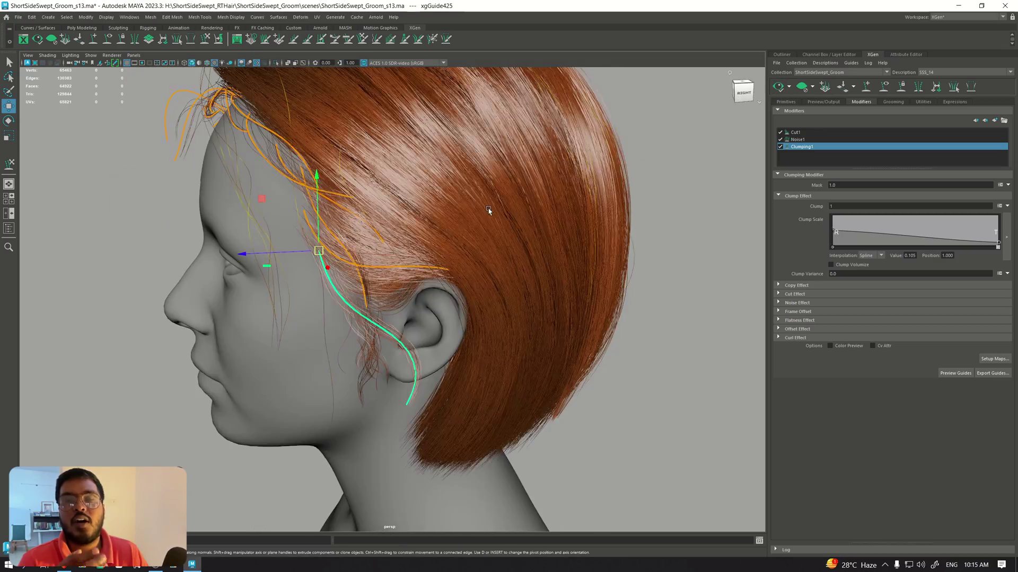
Sculpt the SSS_14 guides at the opposite temple so they sweep back toward the ear
{"action": "left_click_drag", "start_coordinate": [488, 209], "coordinate": [433, 250], "text": "alt"}
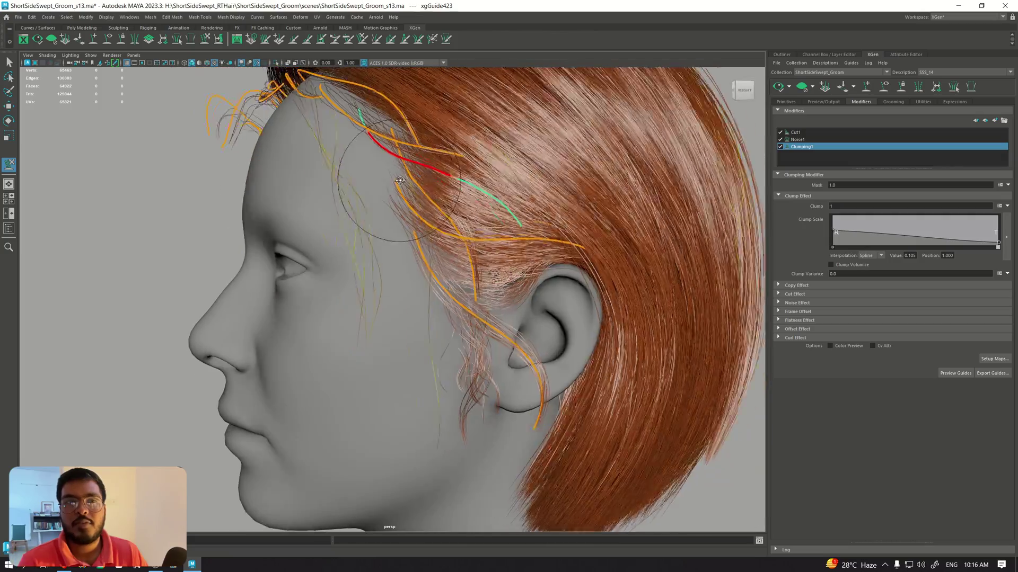
{"action": "left_click_drag", "start_coordinate": [318, 185], "coordinate": [313, 184], "text": "alt"}
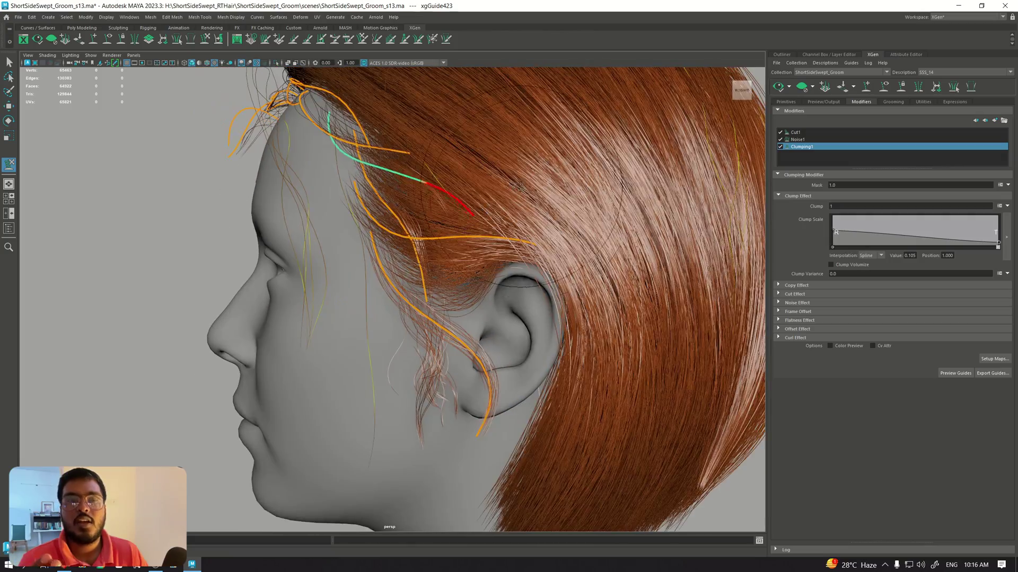
{"action": "scroll", "coordinate": [313, 184], "scroll_direction": "up", "scroll_amount": 2}
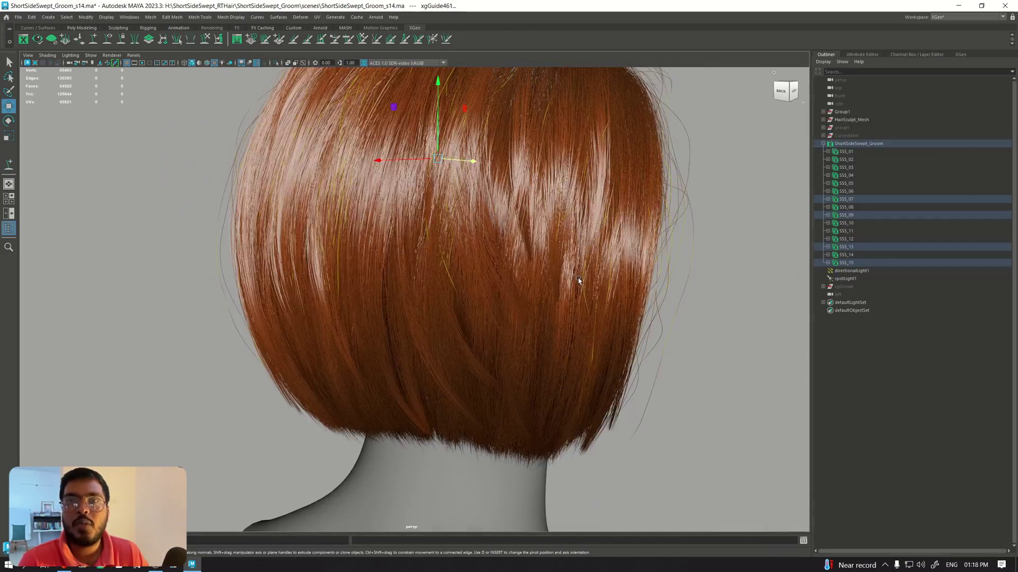
Make SSS_09 the active description and select its long guide at the back of the head for moving
{"action": "left_click", "coordinate": [847, 247]}
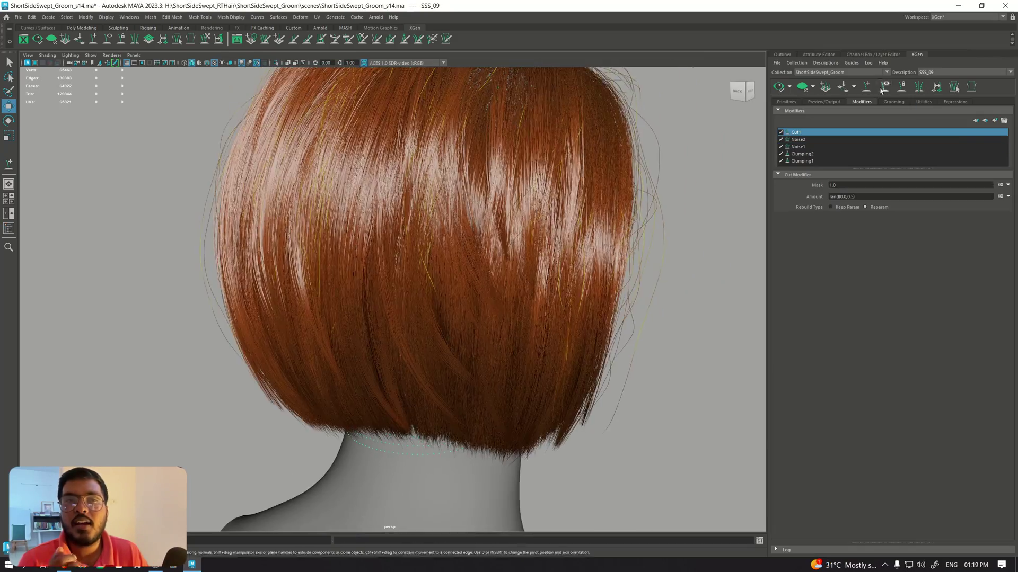
{"action": "mouse_move", "coordinate": [562, 297]}
{"action": "left_mouse_down", "text": "alt"}
{"action": "mouse_move", "coordinate": [579, 340]}
{"action": "mouse_move", "coordinate": [530, 281]}
{"action": "mouse_move", "coordinate": [541, 488]}
{"action": "mouse_move", "coordinate": [261, 409]}
{"action": "mouse_move", "coordinate": [533, 352]}
{"action": "mouse_move", "coordinate": [475, 238]}
{"action": "mouse_move", "coordinate": [519, 367]}
{"action": "left_mouse_up", "text": "alt"}
{"action": "key", "text": "w"}
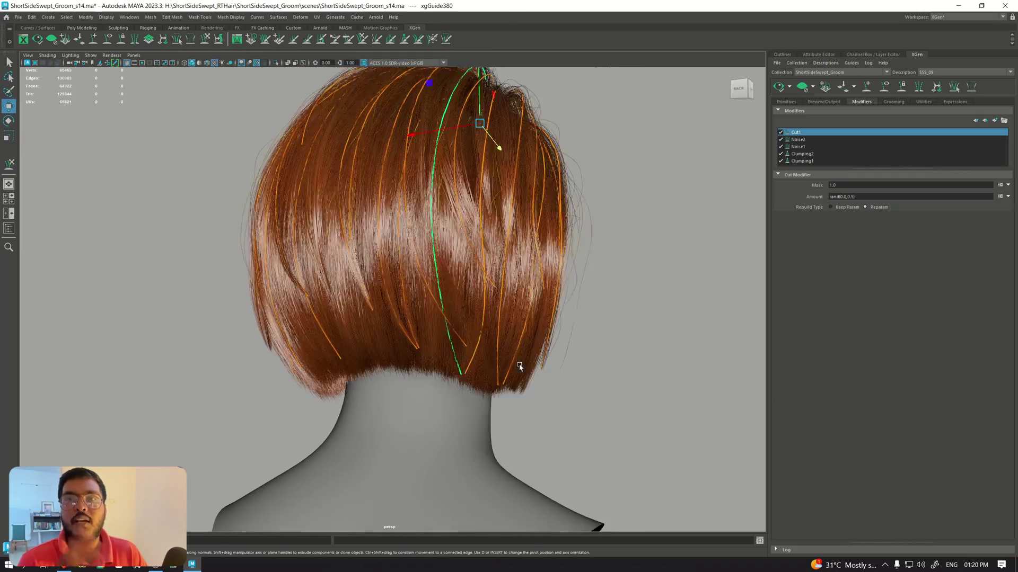
{"action": "left_click_drag", "start_coordinate": [463, 293], "coordinate": [541, 345], "text": "alt"}
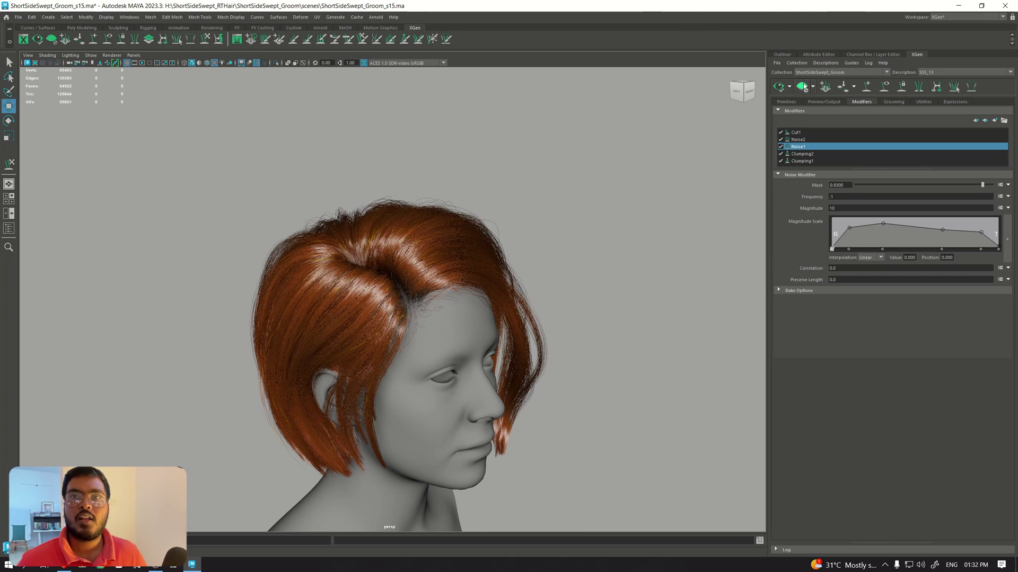
Open the Outliner to examine the descriptions in the ShortSideSwept_Groom collection
{"action": "left_click", "coordinate": [783, 55]}
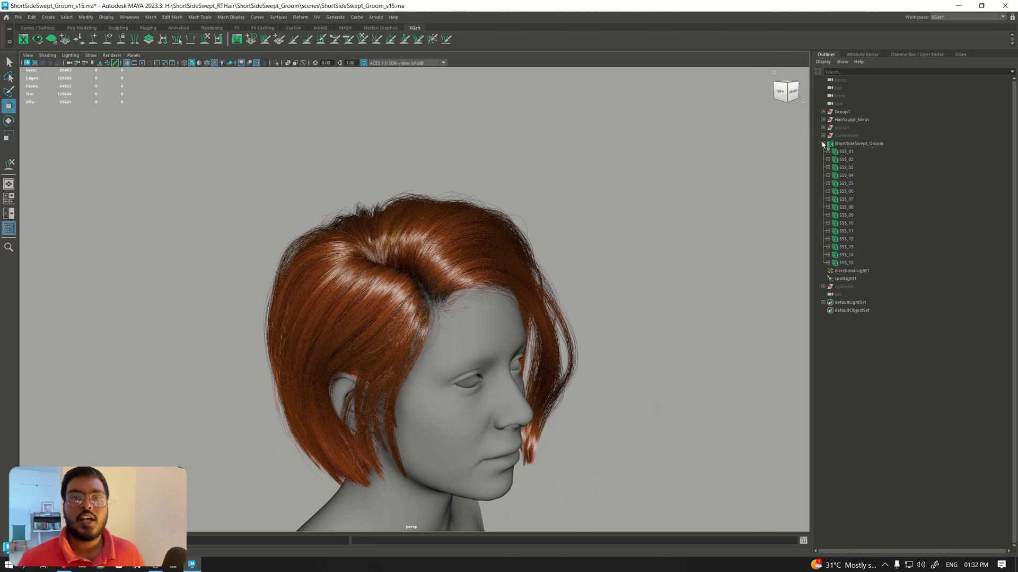